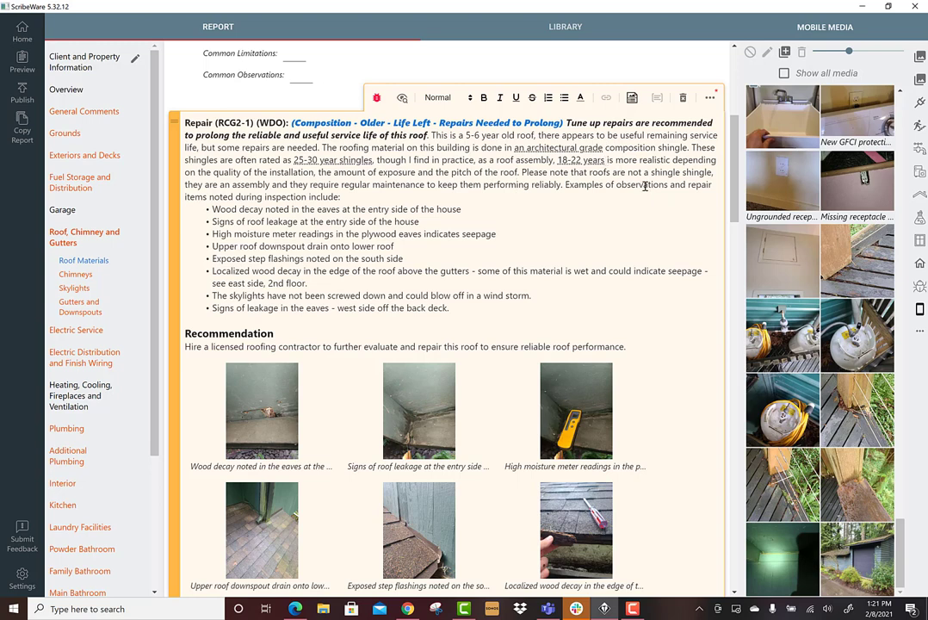
Change the category of the older composition roof repair observation to Major Concern.
{"action": "scroll", "coordinate": [672, 168], "scroll_direction": "down", "scroll_amount": 1}
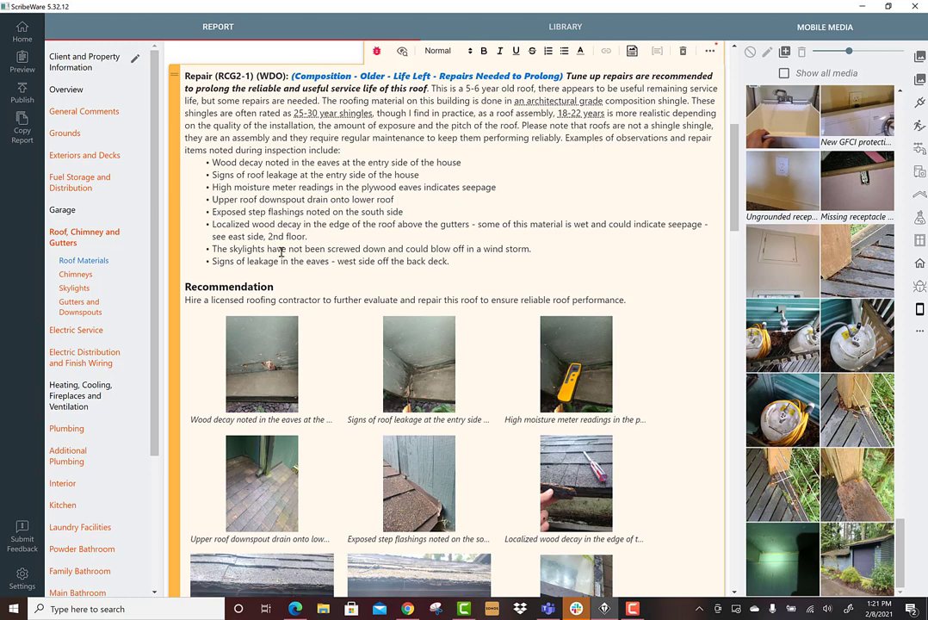
{"action": "scroll", "coordinate": [294, 224], "scroll_direction": "down", "scroll_amount": 1}
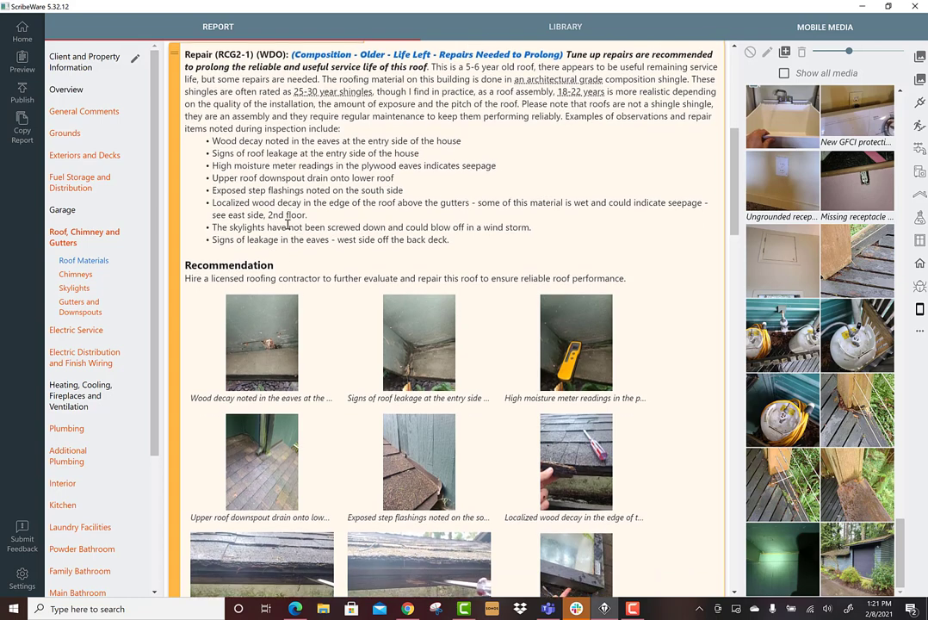
{"action": "scroll", "coordinate": [366, 257], "scroll_direction": "up", "scroll_amount": 2}
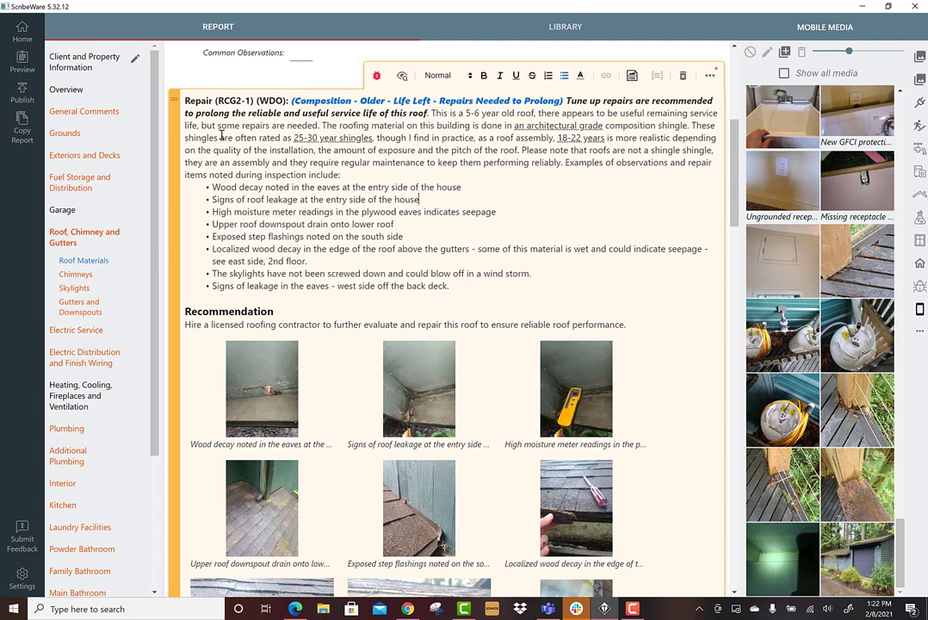
{"action": "left_click", "coordinate": [204, 102]}
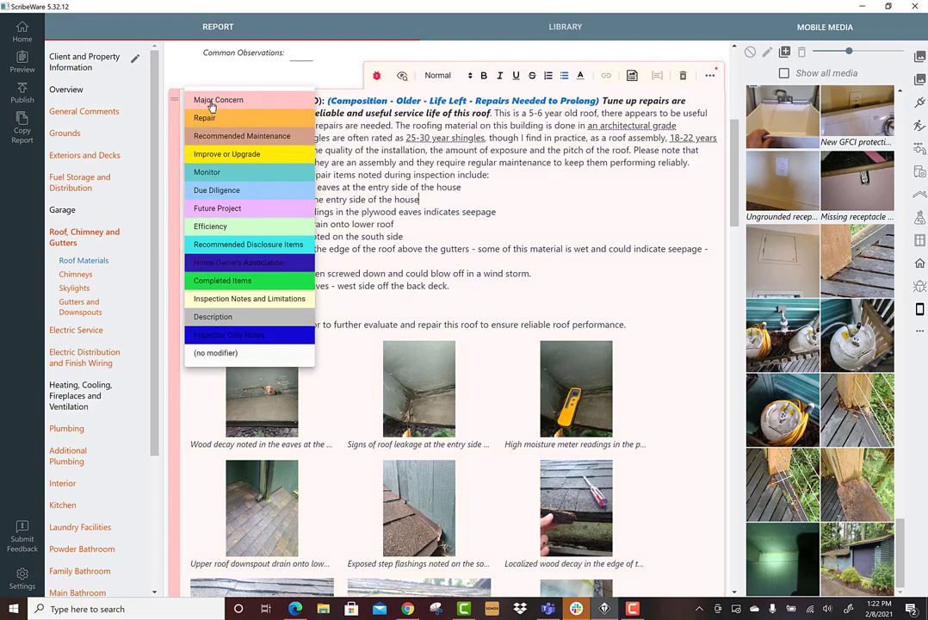
{"action": "left_click", "coordinate": [202, 91]}
{"action": "left_click", "coordinate": [585, 221]}
Review the roof observation's text, recommendation and photos, and the Chimneys section that follows it.
{"action": "scroll", "coordinate": [642, 310], "scroll_direction": "down", "scroll_amount": 9}
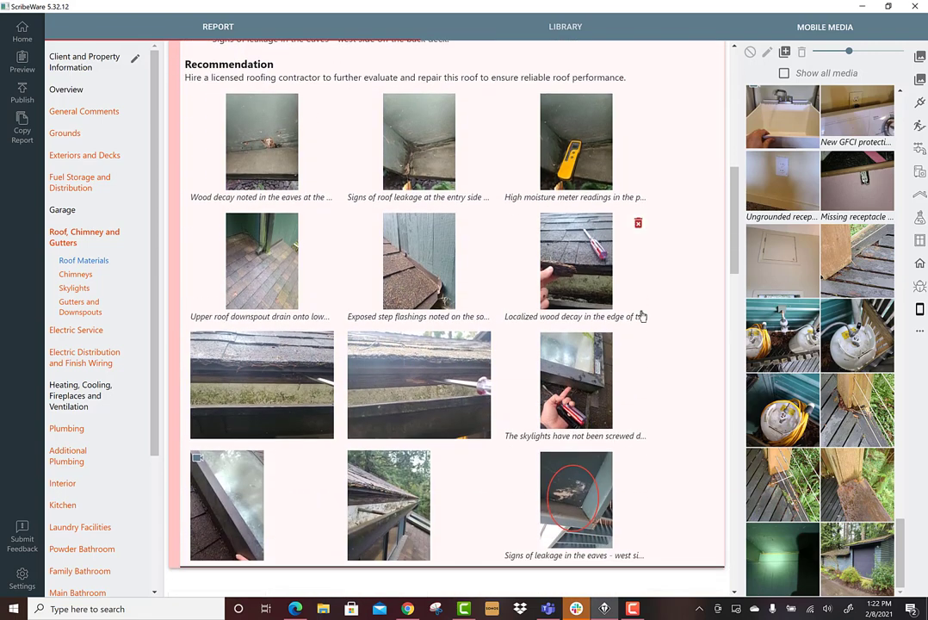
{"action": "scroll", "coordinate": [647, 321], "scroll_direction": "up", "scroll_amount": 10}
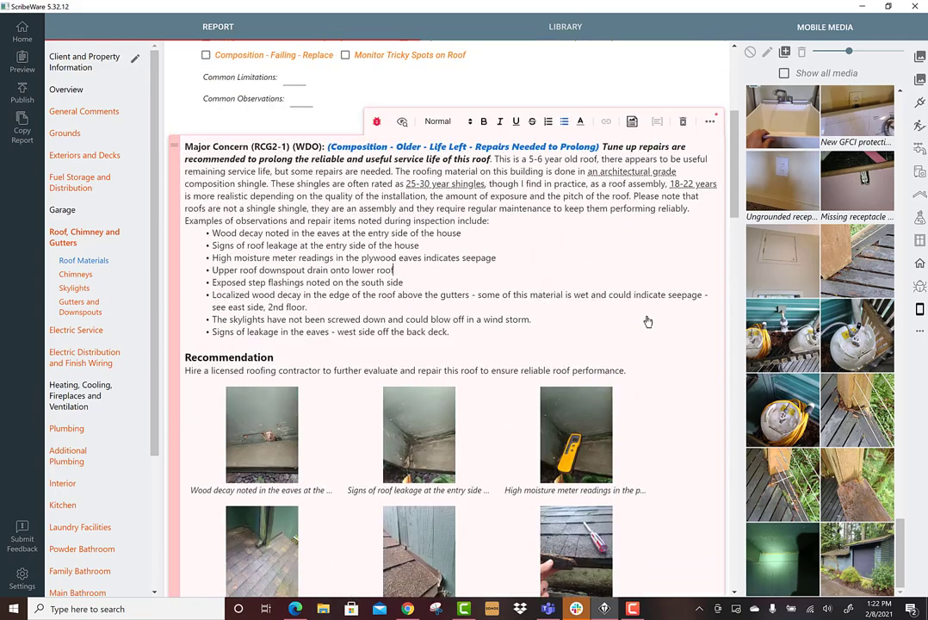
{"action": "scroll", "coordinate": [648, 321], "scroll_direction": "down", "scroll_amount": 1}
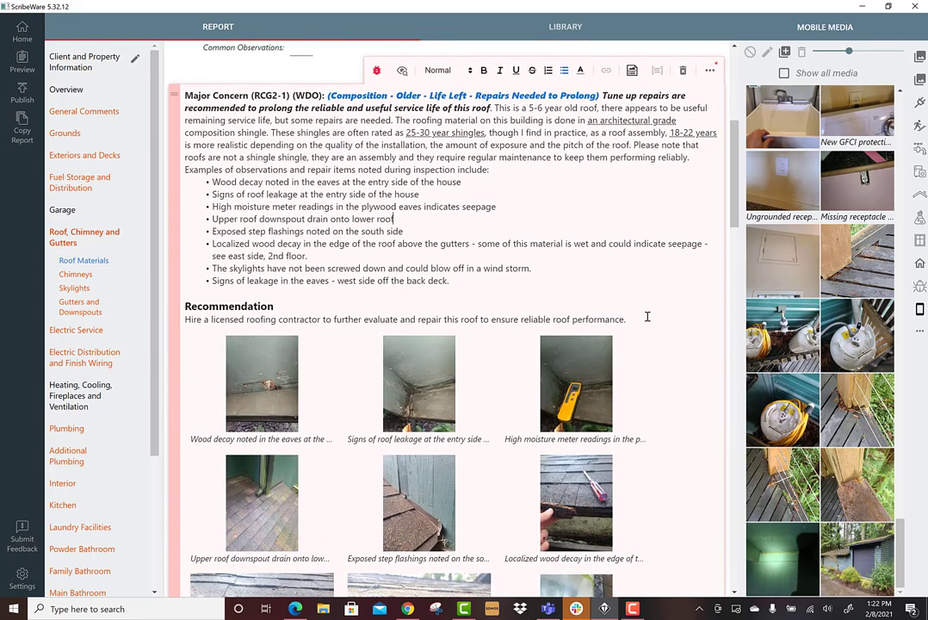
{"action": "scroll", "coordinate": [647, 317], "scroll_direction": "up", "scroll_amount": 2}
{"action": "scroll", "coordinate": [648, 317], "scroll_direction": "down", "scroll_amount": 6}
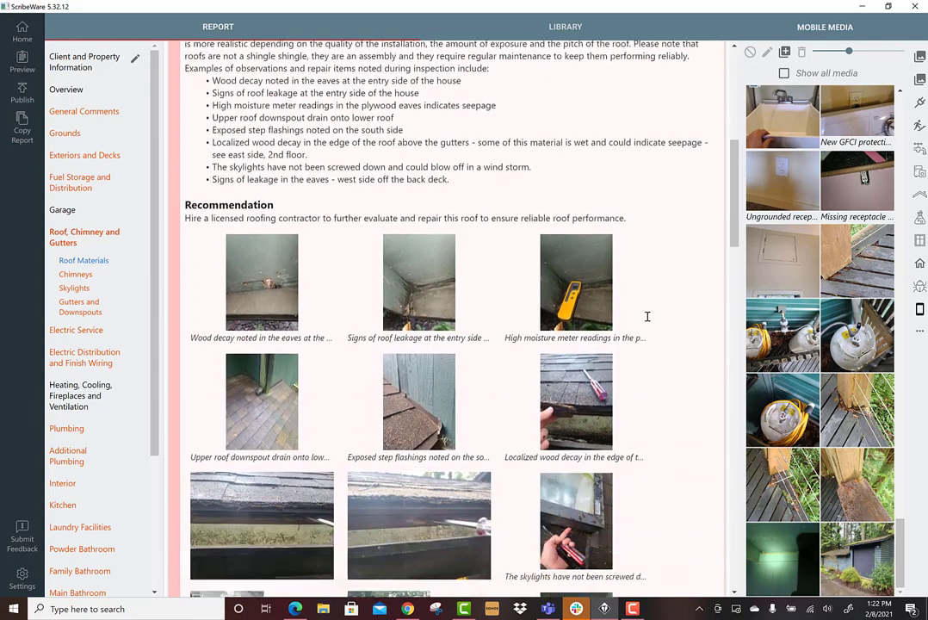
{"action": "scroll", "coordinate": [647, 317], "scroll_direction": "down", "scroll_amount": 11}
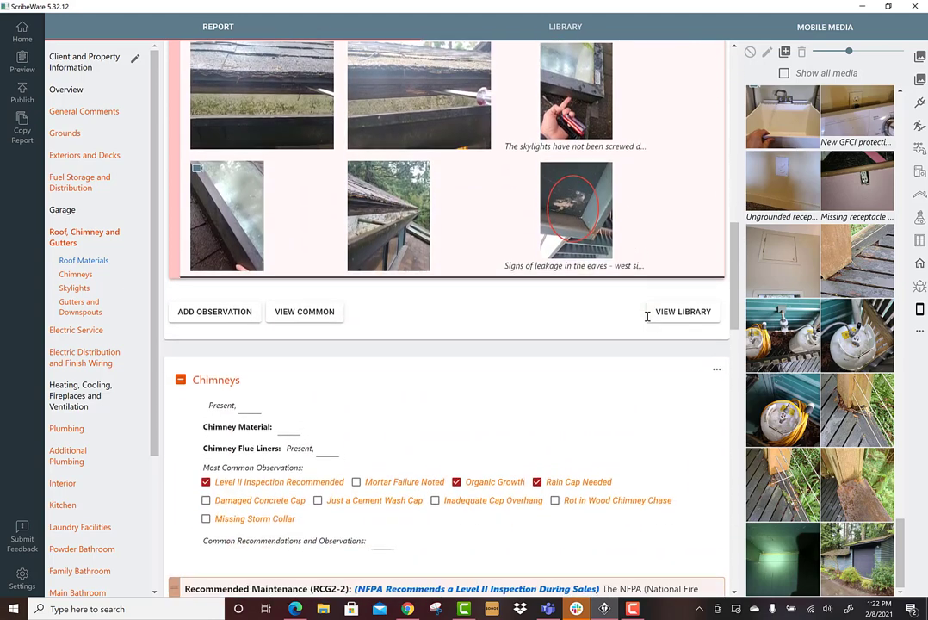
{"action": "scroll", "coordinate": [647, 317], "scroll_direction": "down", "scroll_amount": 3}
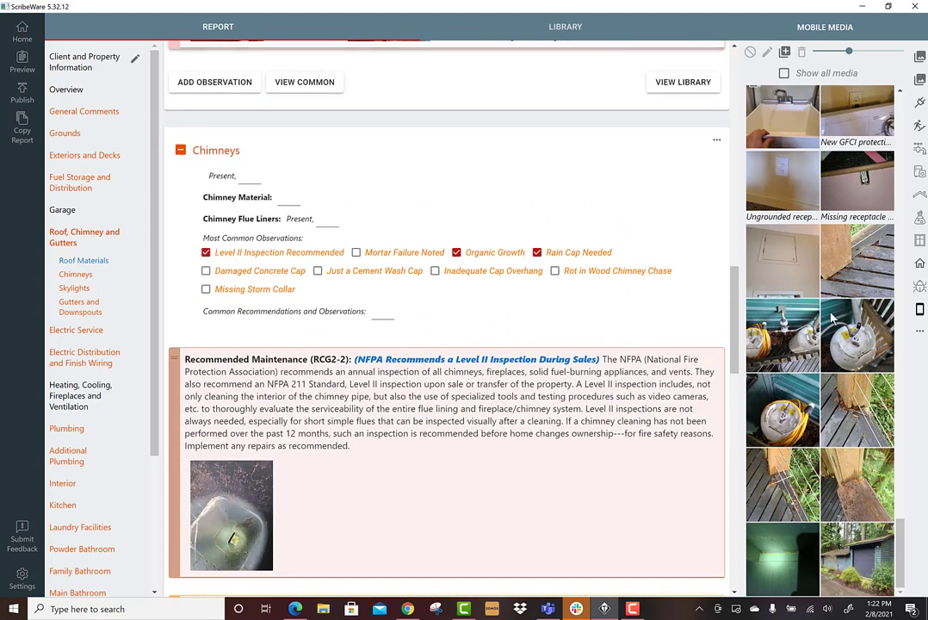
In Fuel Storage and Distribution, add the "Inquire for Decommissioning Statement" observation to Oil Storage.
{"action": "left_click", "coordinate": [68, 182]}
{"action": "scroll", "coordinate": [346, 306], "scroll_direction": "down", "scroll_amount": 3}
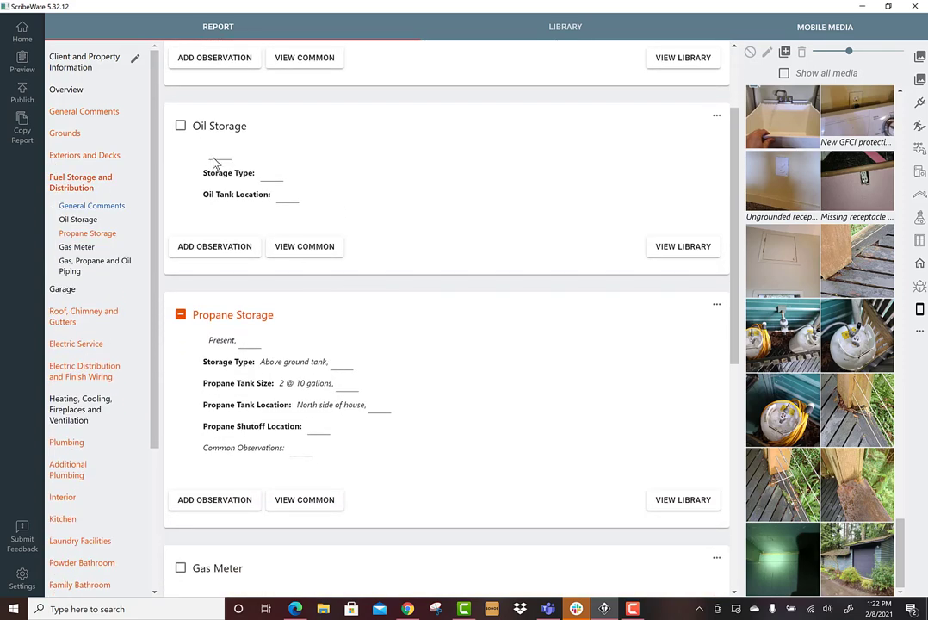
{"action": "left_click", "coordinate": [219, 161]}
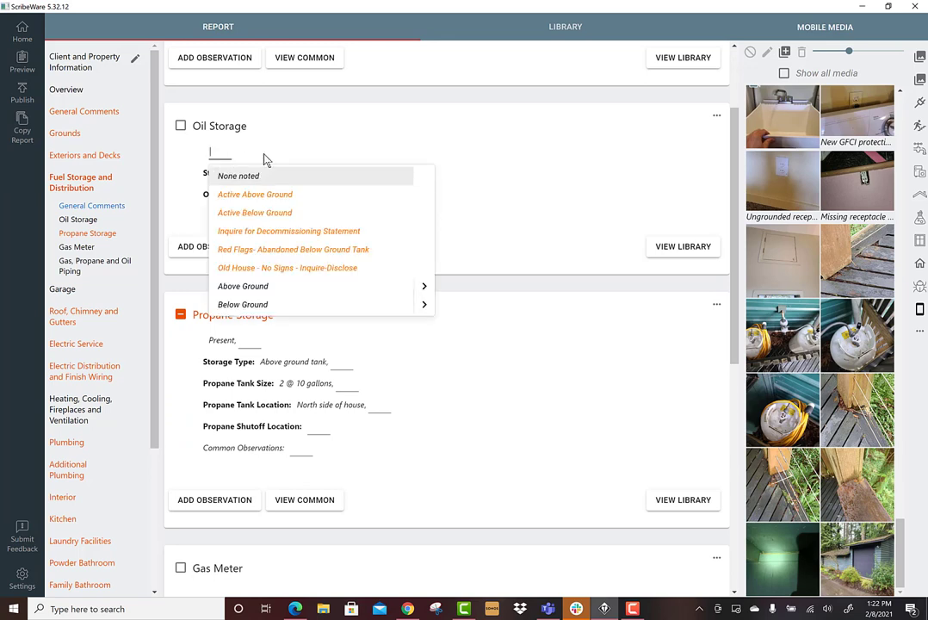
{"action": "left_click", "coordinate": [277, 236]}
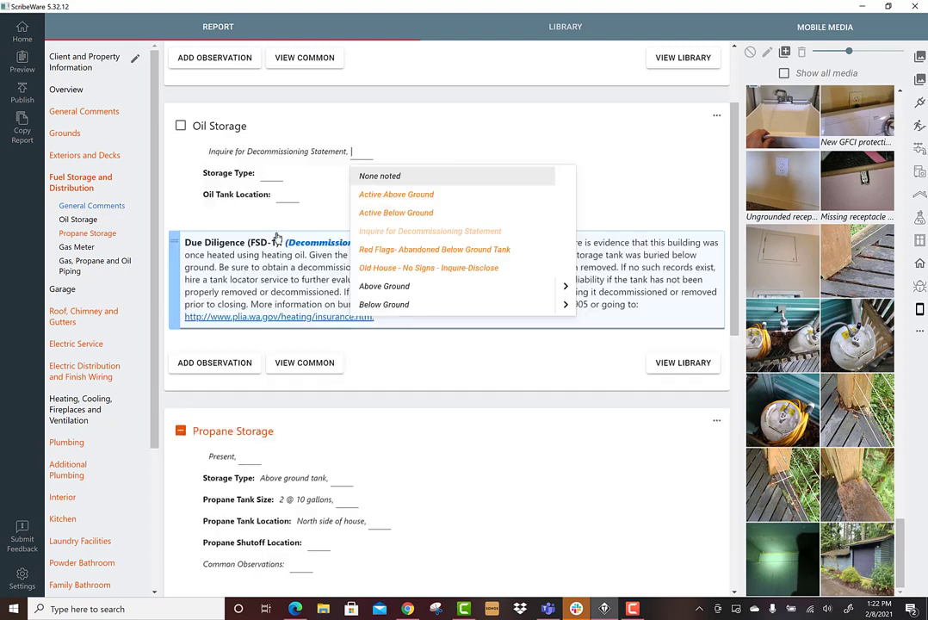
{"action": "left_click", "coordinate": [259, 267]}
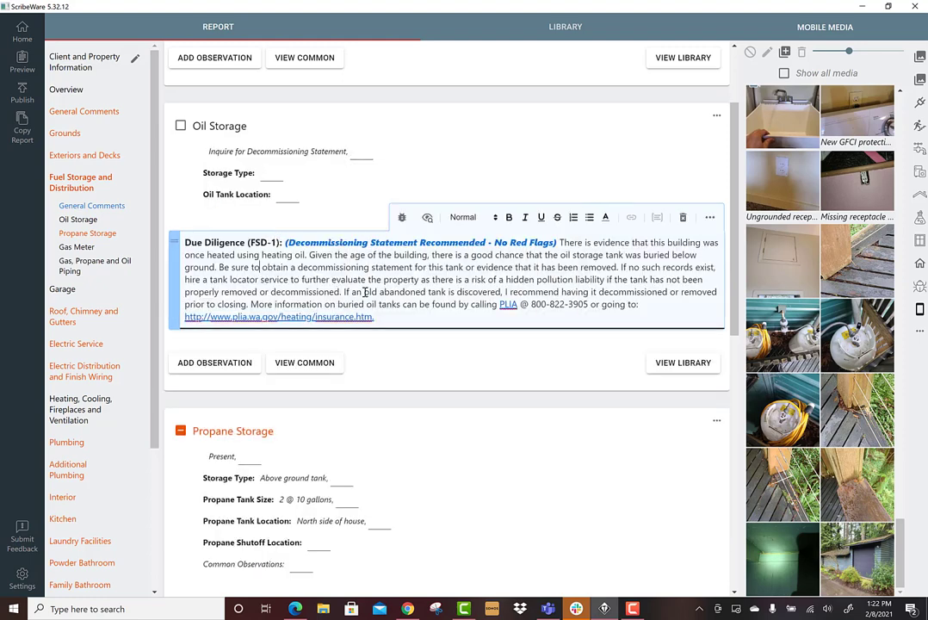
Recategorize the decommissioning statement observation as Recommended Disclosure Items and replace "obtain" with "disclose" in its text.
{"action": "left_click", "coordinate": [196, 247]}
{"action": "left_click", "coordinate": [197, 385]}
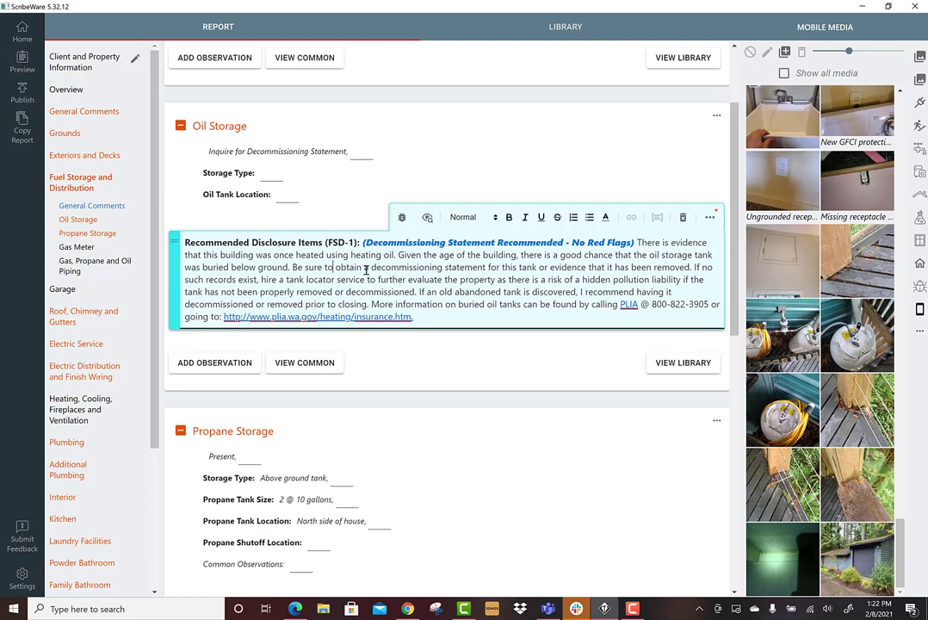
{"action": "left_click_drag", "start_coordinate": [357, 269], "coordinate": [338, 270]}
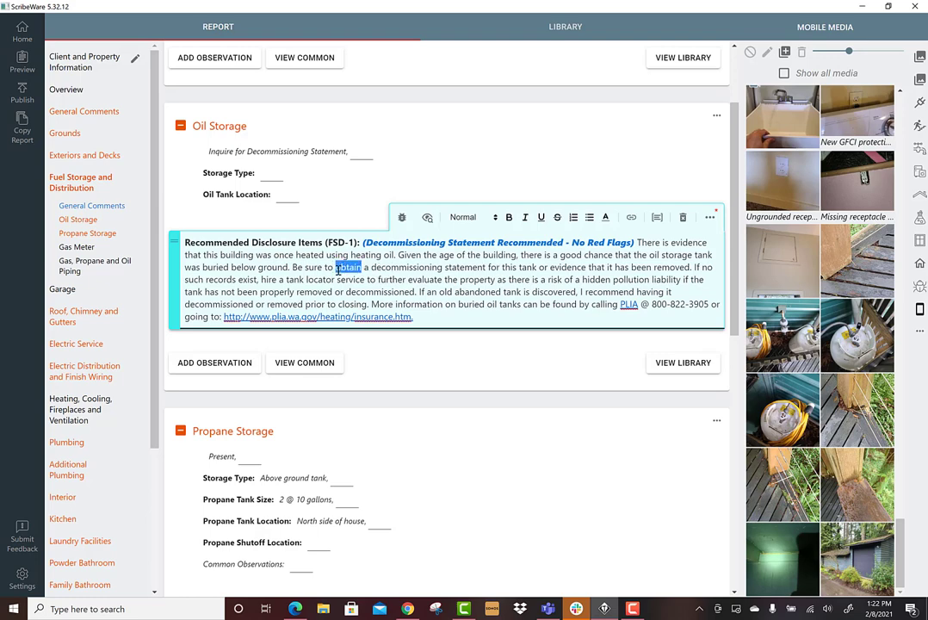
{"action": "type", "text": "disclose"}
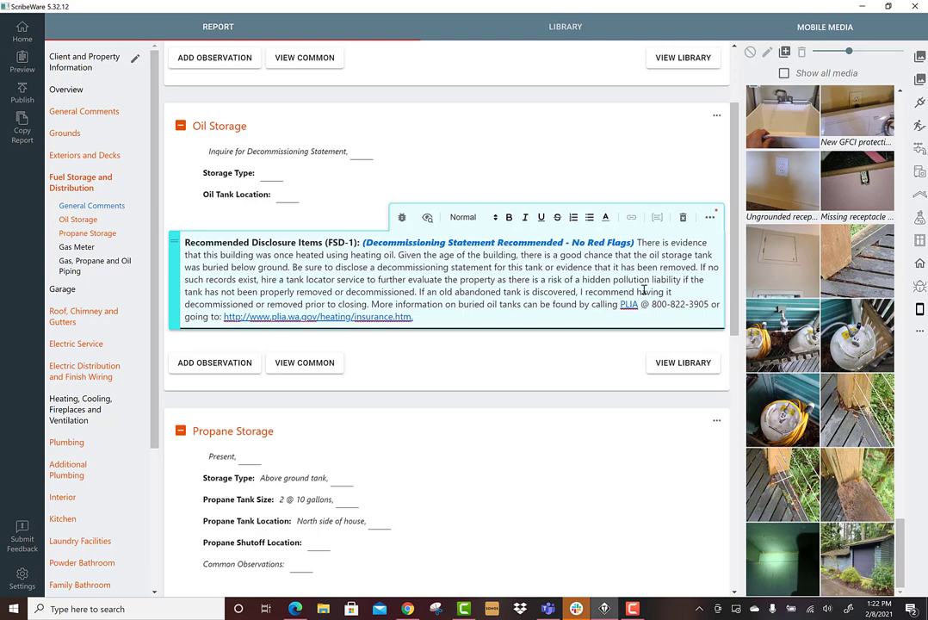
Attach the captioned photo of the old oil lines to the oil storage disclosure observation.
{"action": "scroll", "coordinate": [833, 444], "scroll_direction": "up", "scroll_amount": 4}
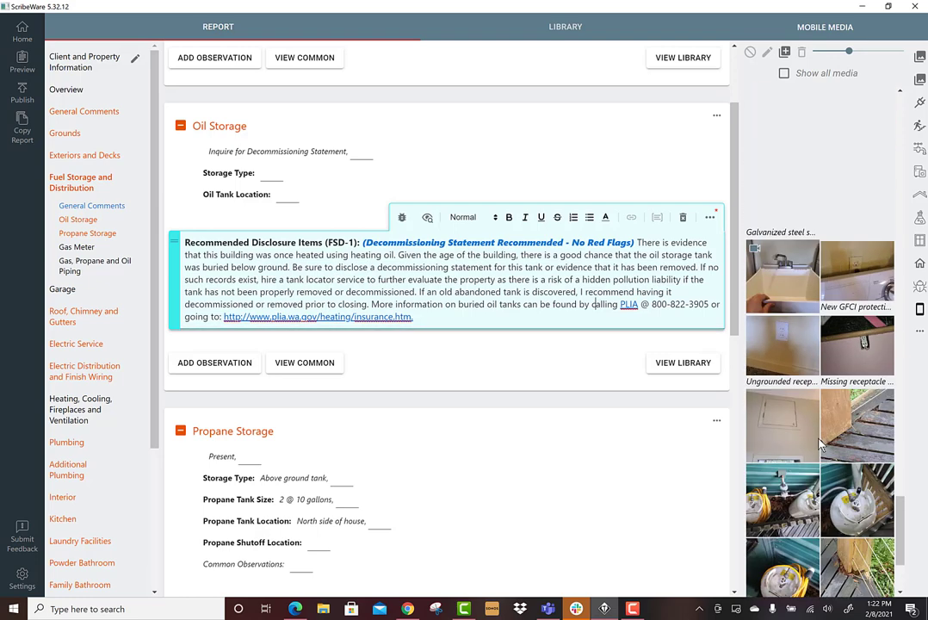
{"action": "scroll", "coordinate": [833, 443], "scroll_direction": "up", "scroll_amount": 15}
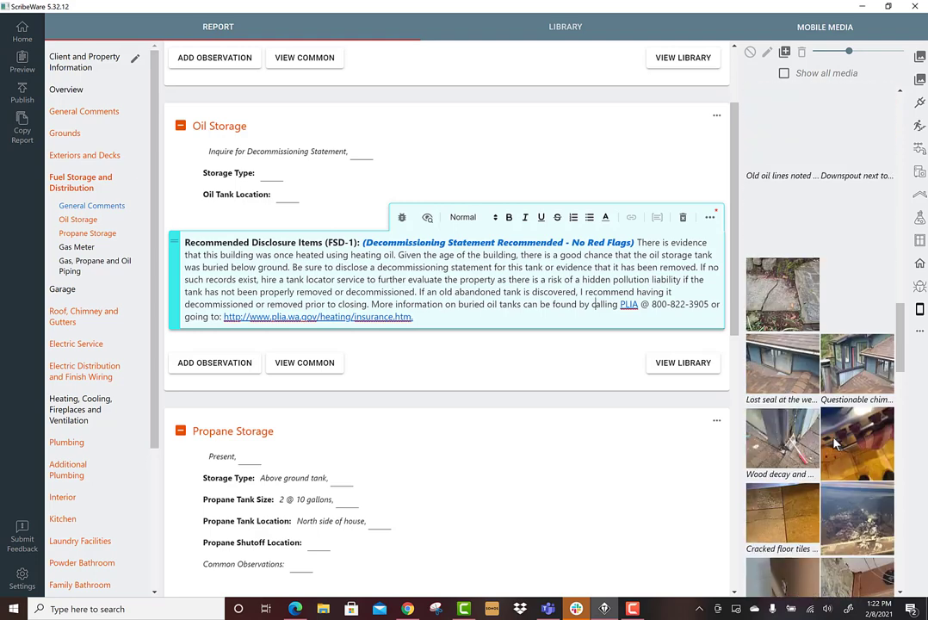
{"action": "scroll", "coordinate": [833, 443], "scroll_direction": "up", "scroll_amount": 3}
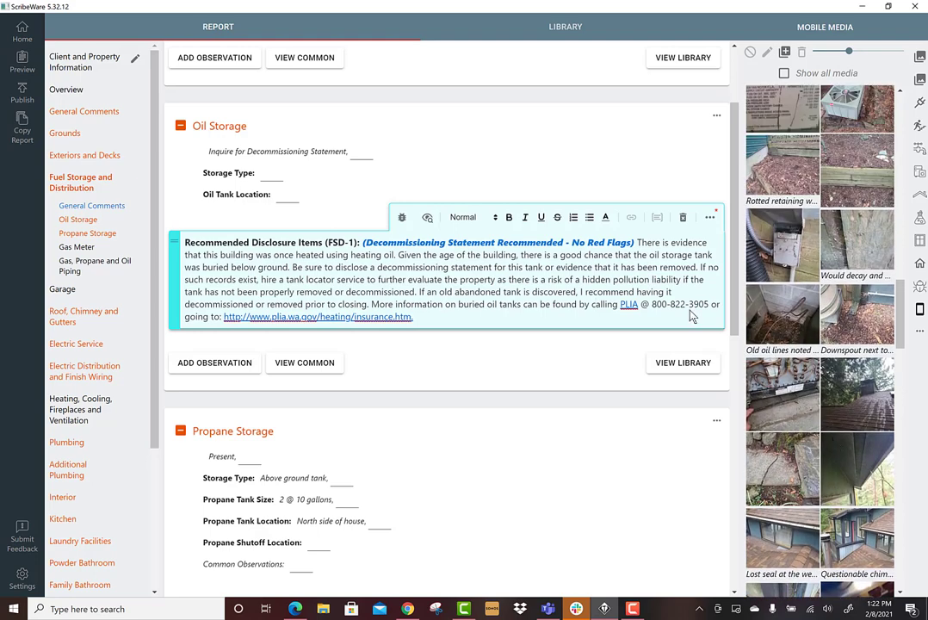
{"action": "left_click", "coordinate": [592, 304]}
{"action": "left_click_drag", "start_coordinate": [510, 303], "coordinate": [262, 379]}
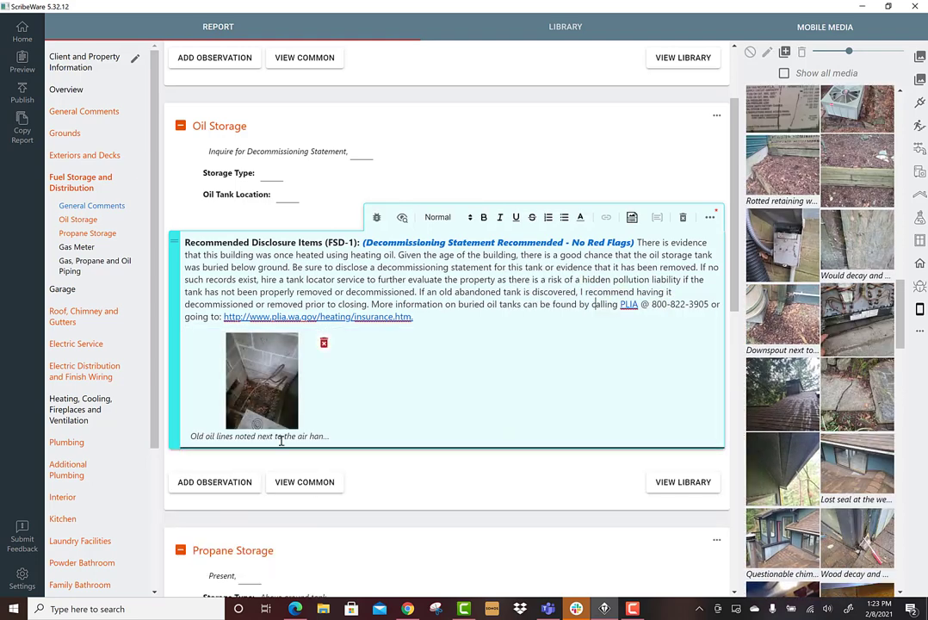
Set the Propane Shutoff Location in Propane Storage to "At tank".
{"action": "scroll", "coordinate": [514, 337], "scroll_direction": "down", "scroll_amount": 3}
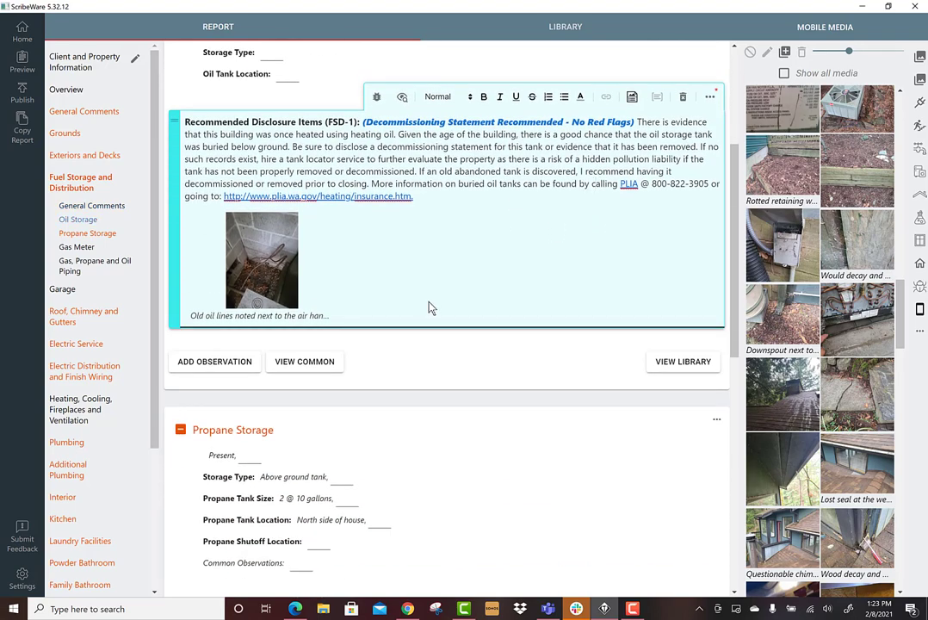
{"action": "scroll", "coordinate": [430, 308], "scroll_direction": "down", "scroll_amount": 5}
{"action": "scroll", "coordinate": [861, 443], "scroll_direction": "down", "scroll_amount": 10}
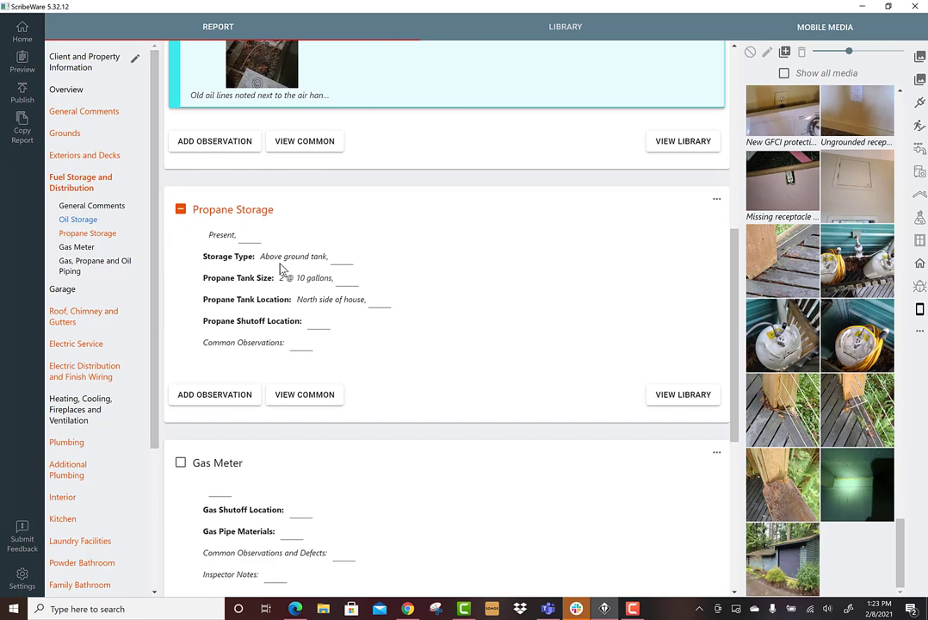
{"action": "left_click", "coordinate": [326, 325]}
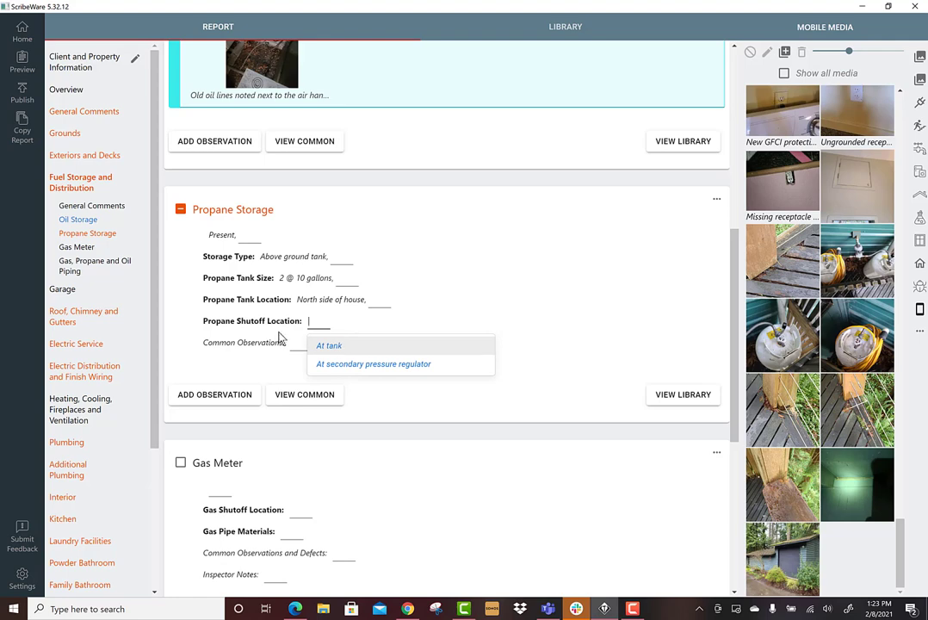
{"action": "left_click", "coordinate": [322, 345]}
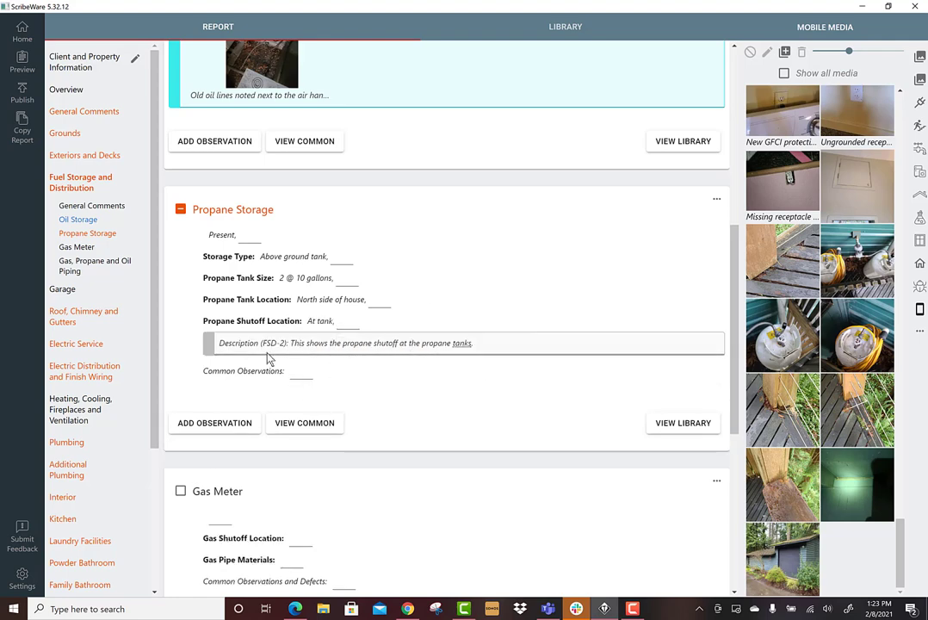
{"action": "left_click", "coordinate": [352, 326]}
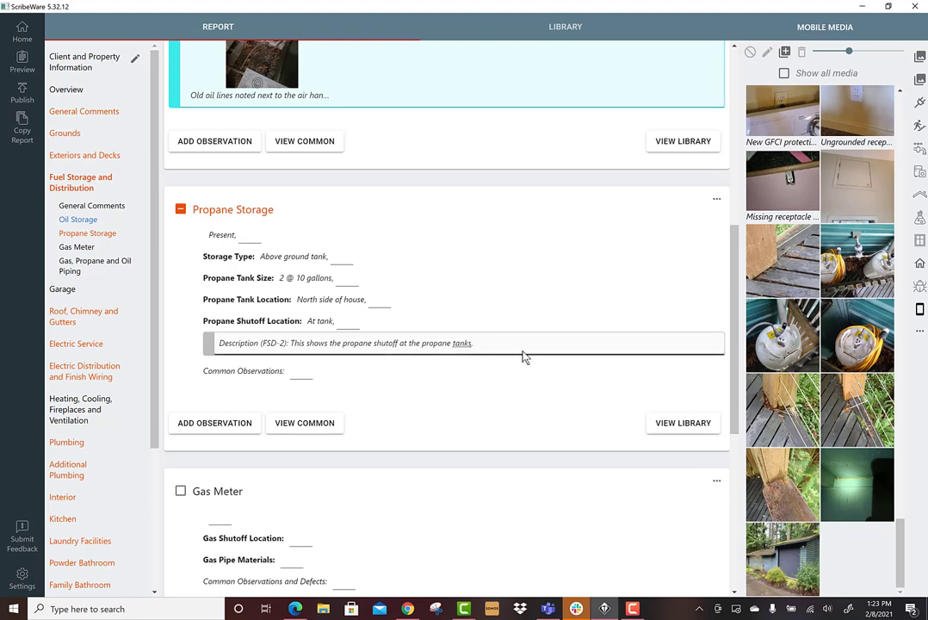
Attach the three propane tank photos to the propane shutoff description.
{"action": "left_click", "coordinate": [783, 335]}
{"action": "left_click", "coordinate": [853, 340], "text": "ctrl"}
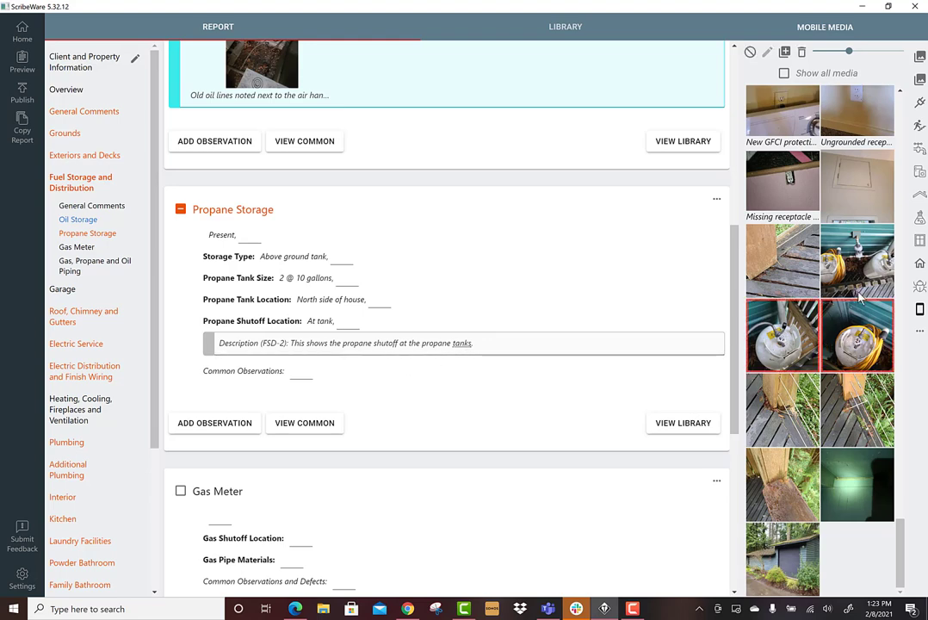
{"action": "left_click", "coordinate": [857, 258], "text": "ctrl"}
{"action": "left_click_drag", "start_coordinate": [857, 258], "coordinate": [469, 353]}
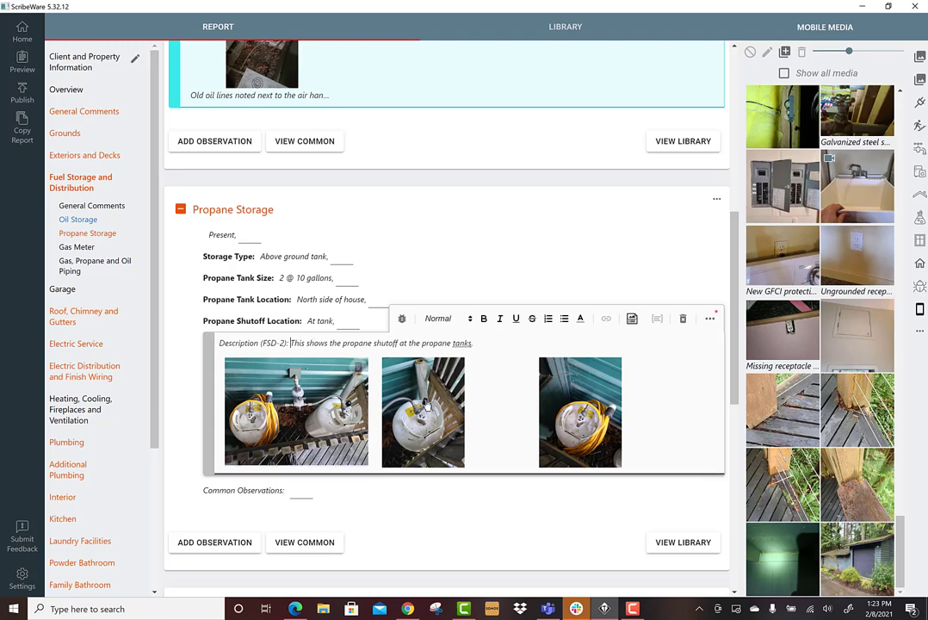
Mark the valve in the middle propane tank photo with a red circle and save the markup.
{"action": "double_click", "coordinate": [436, 437]}
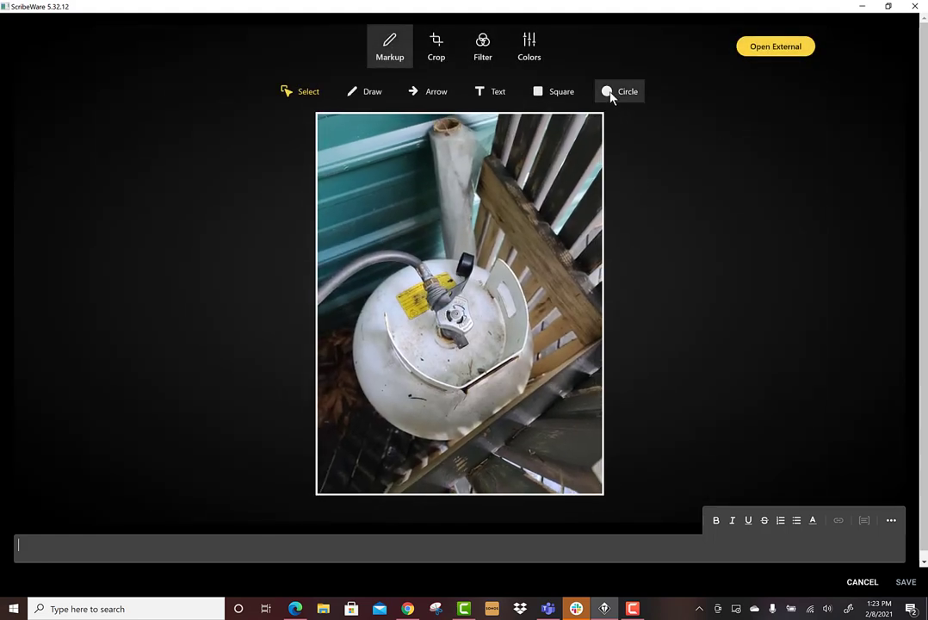
{"action": "left_click", "coordinate": [611, 97]}
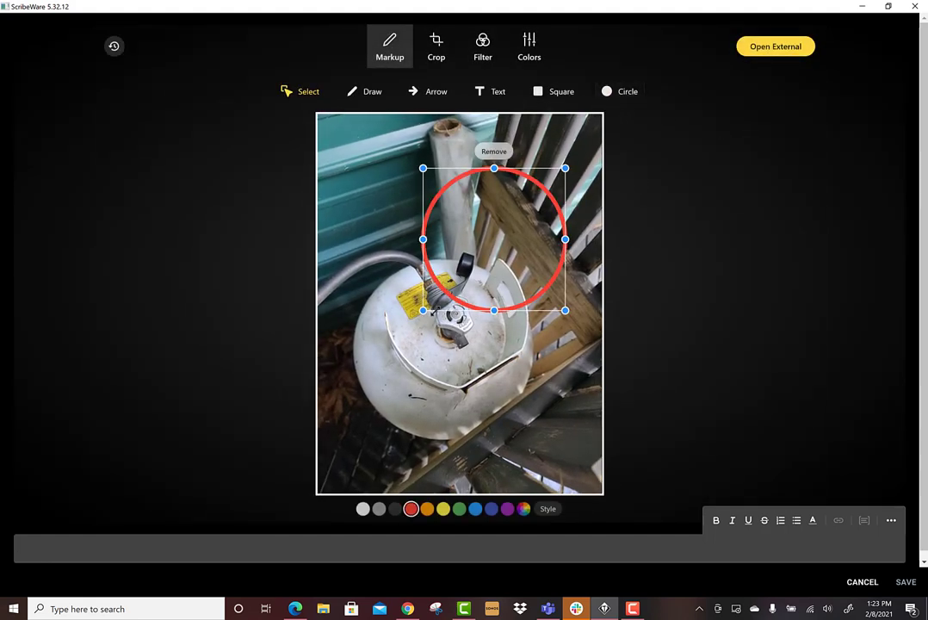
{"action": "left_click_drag", "start_coordinate": [495, 239], "coordinate": [459, 323]}
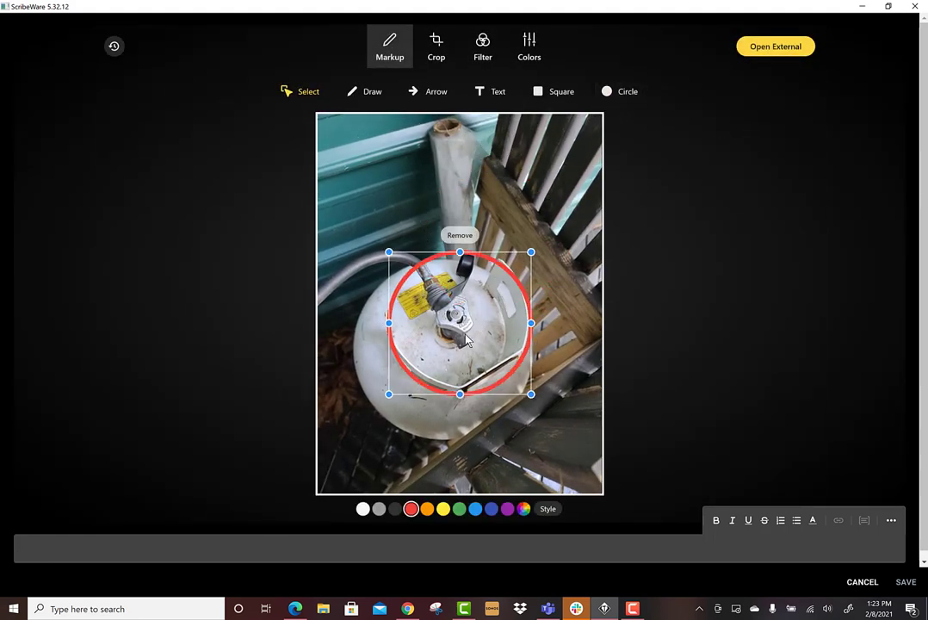
{"action": "left_click", "coordinate": [905, 582]}
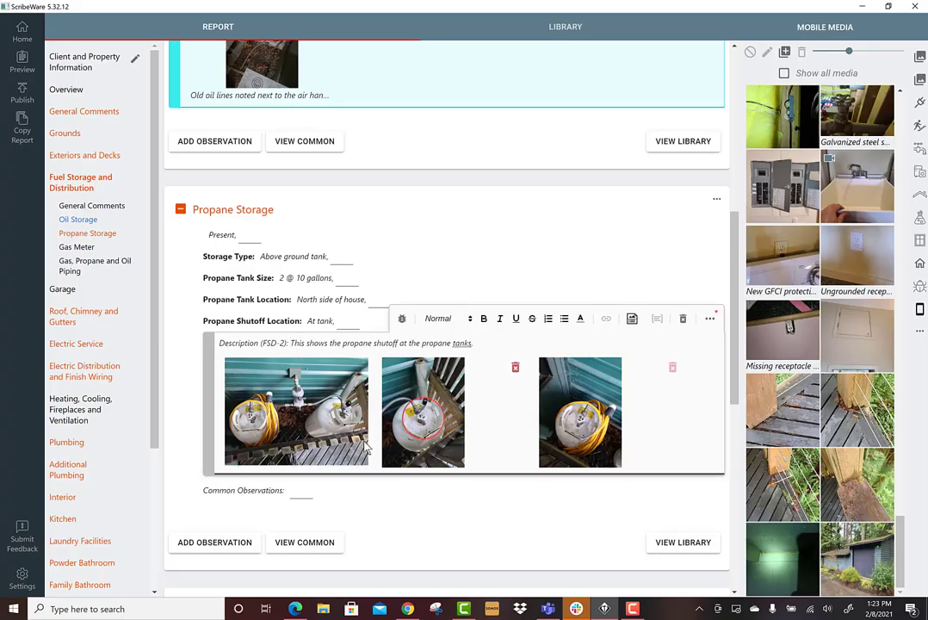
Add the library observation "Propane - Small Tank - Must Fill By Hand" to Propane Storage, finding it with "hand", and move the yellow-hose tank photo into it.
{"action": "left_click", "coordinate": [243, 542]}
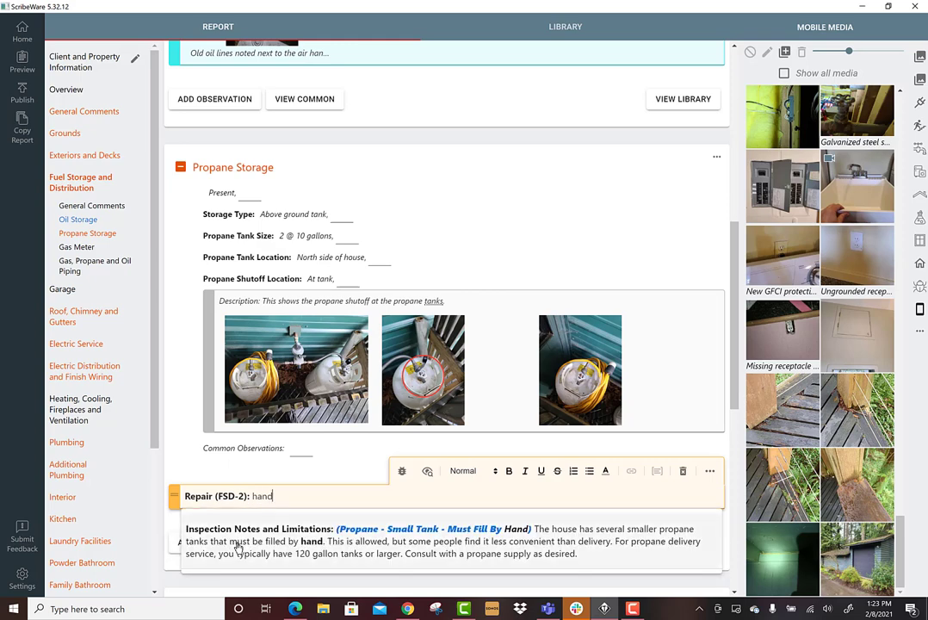
{"action": "left_click", "coordinate": [495, 549]}
{"action": "scroll", "coordinate": [495, 549], "scroll_direction": "down", "scroll_amount": 3}
{"action": "left_click_drag", "start_coordinate": [581, 243], "coordinate": [446, 406]}
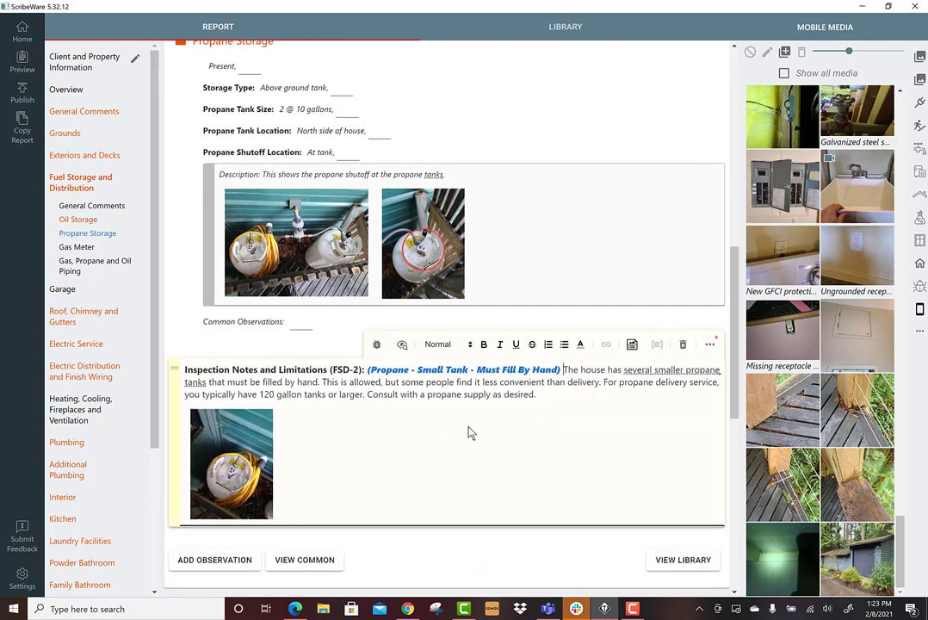
{"action": "scroll", "coordinate": [469, 431], "scroll_direction": "down", "scroll_amount": 1}
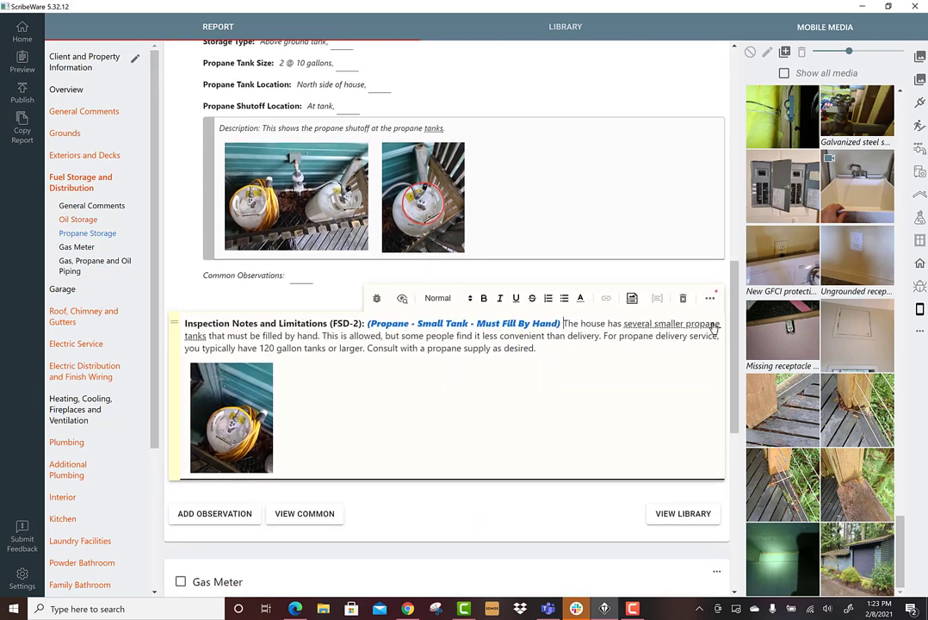
Insert "at the north side of the deck" after "several smaller propane tanks" in the Propane - Small Tank observation.
{"action": "left_click", "coordinate": [209, 334]}
{"action": "type", "text": "at the "}
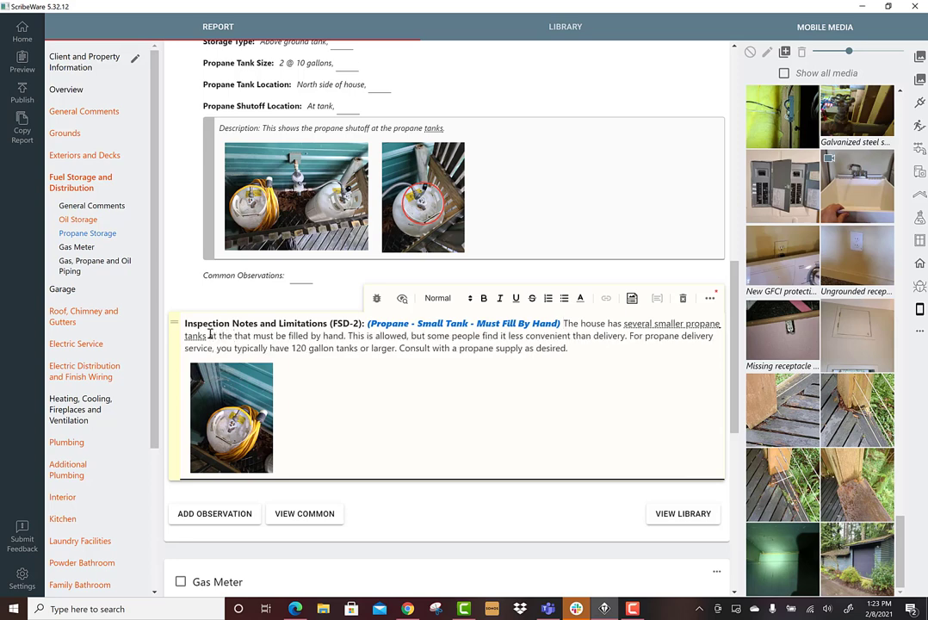
{"action": "type", "text": "north side of "}
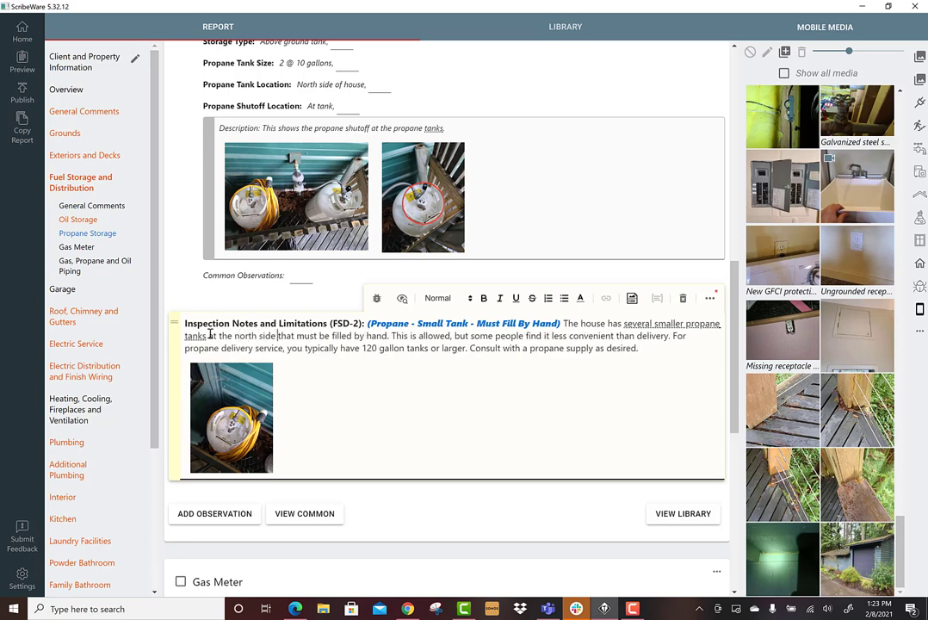
{"action": "type", "text": "the deck"}
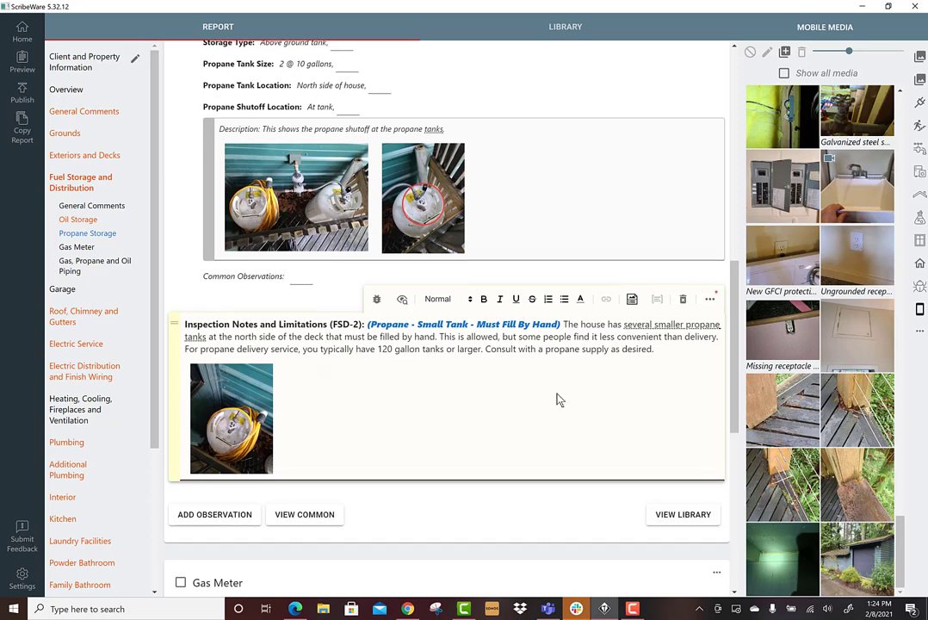
{"action": "scroll", "coordinate": [556, 397], "scroll_direction": "up", "scroll_amount": 3}
{"action": "scroll", "coordinate": [556, 397], "scroll_direction": "down", "scroll_amount": 3}
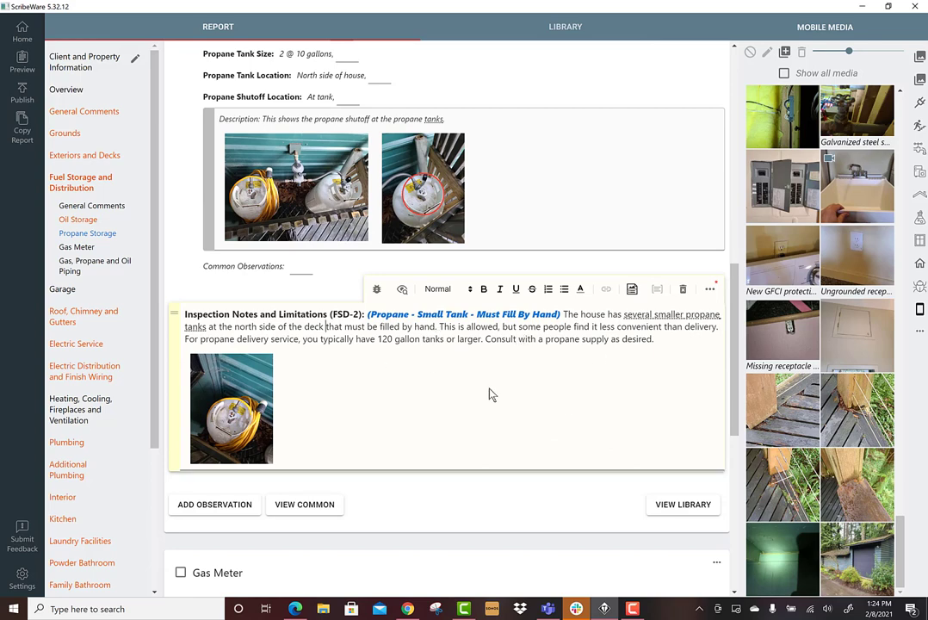
{"action": "left_click", "coordinate": [62, 289]}
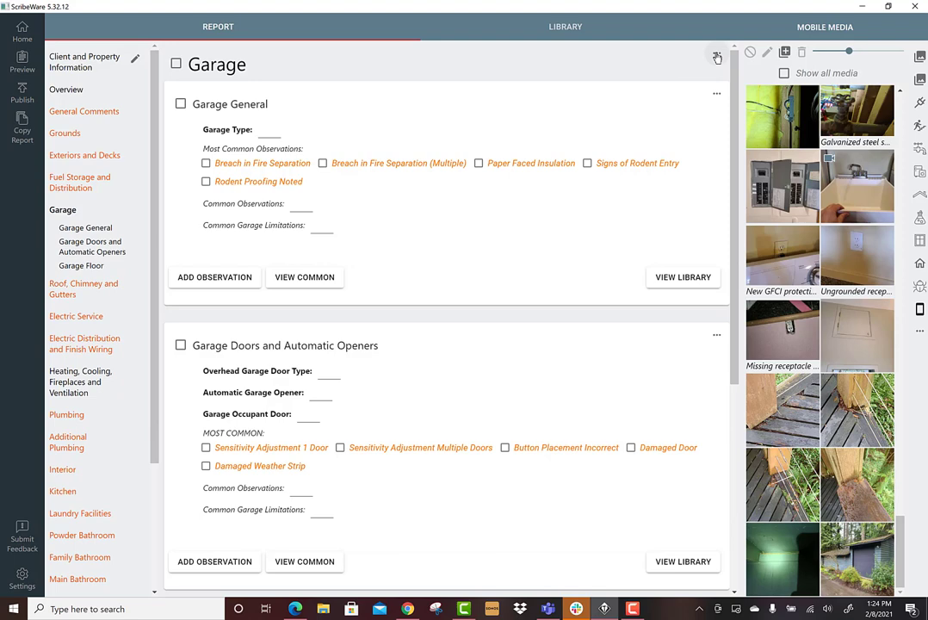
{"action": "scroll", "coordinate": [94, 310], "scroll_direction": "down", "scroll_amount": 2}
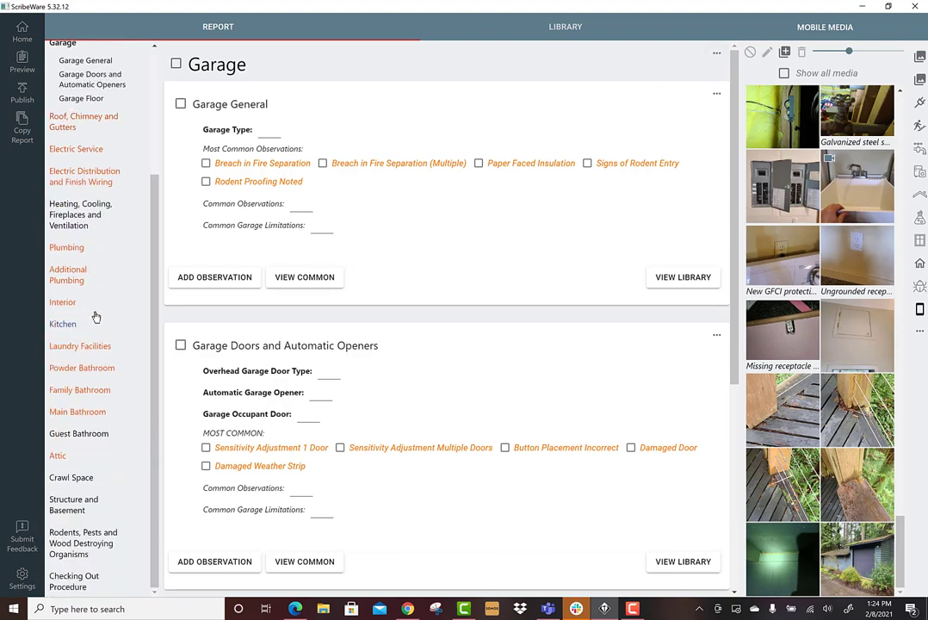
{"action": "scroll", "coordinate": [60, 258], "scroll_direction": "up", "scroll_amount": 2}
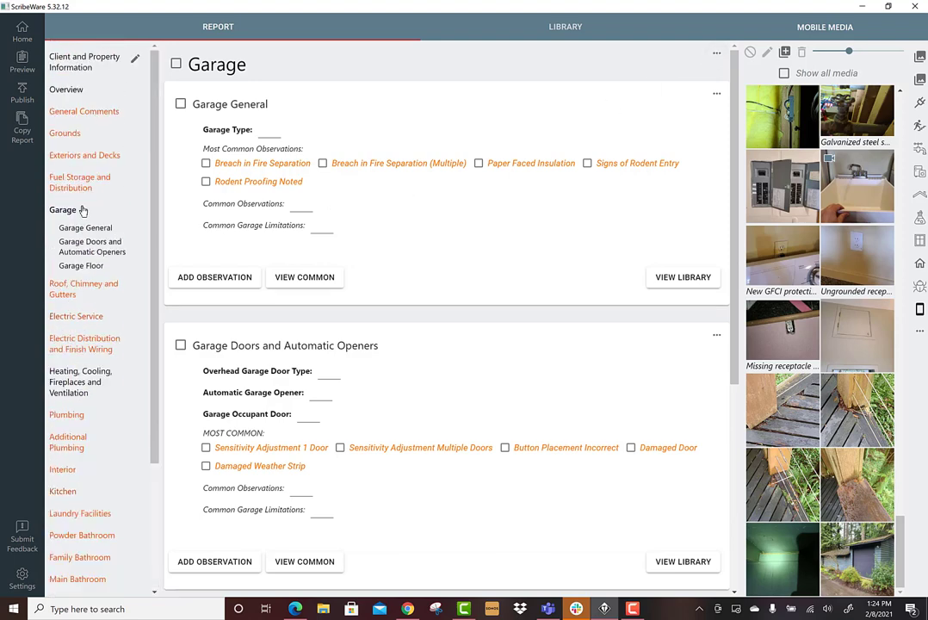
Add an observation to Outbuildings in Grounds: "This property has an outbuilding at the east side. This building was not included as part of this inspection.".
{"action": "left_click", "coordinate": [65, 133]}
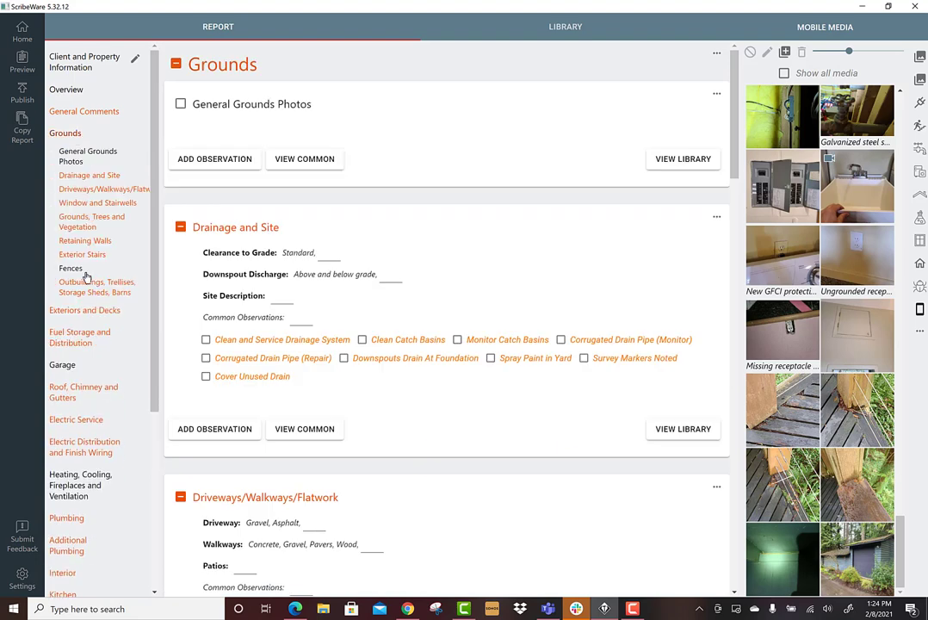
{"action": "left_click", "coordinate": [85, 292]}
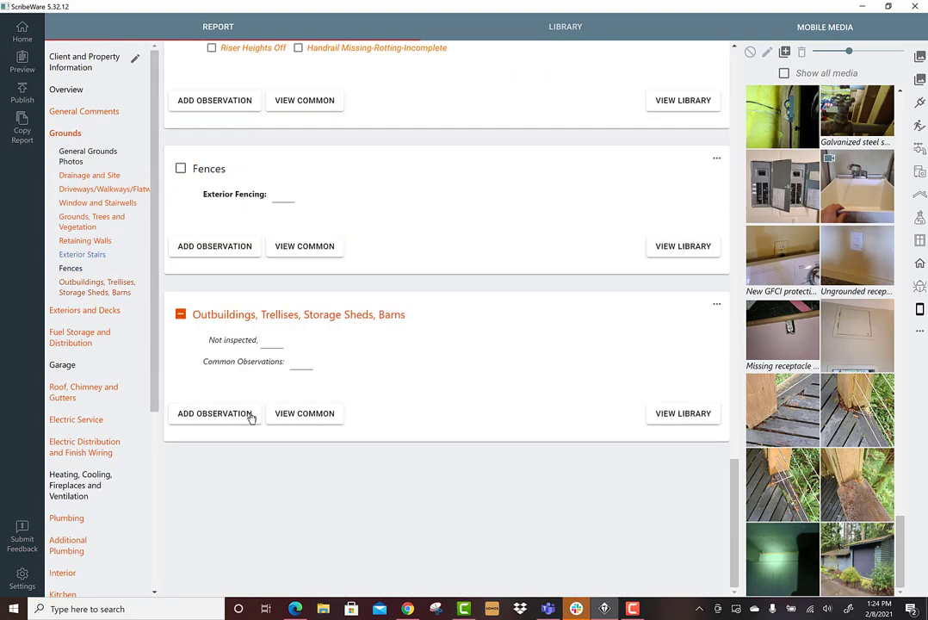
{"action": "left_click", "coordinate": [228, 418]}
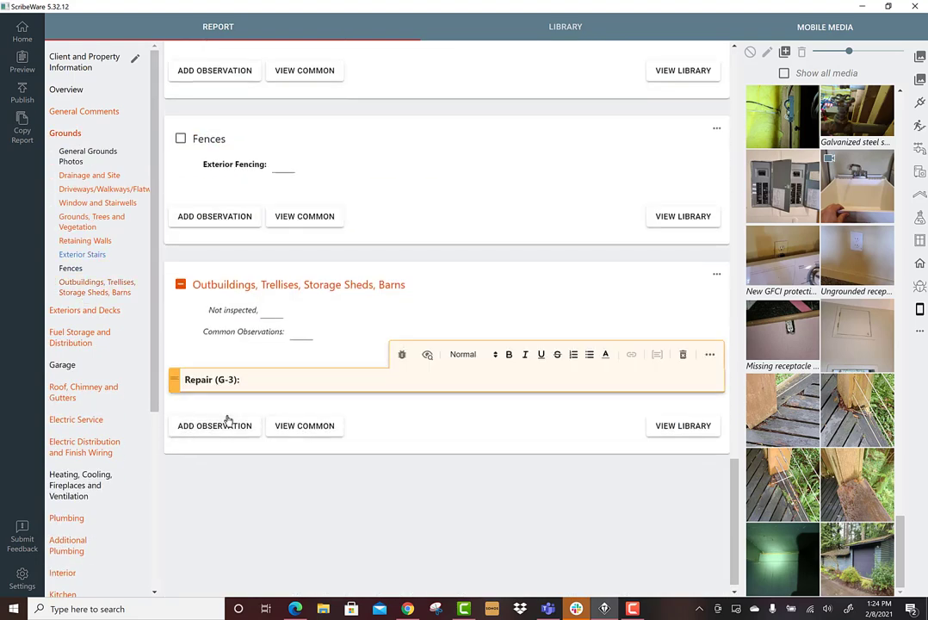
{"action": "type", "text": "This property"}
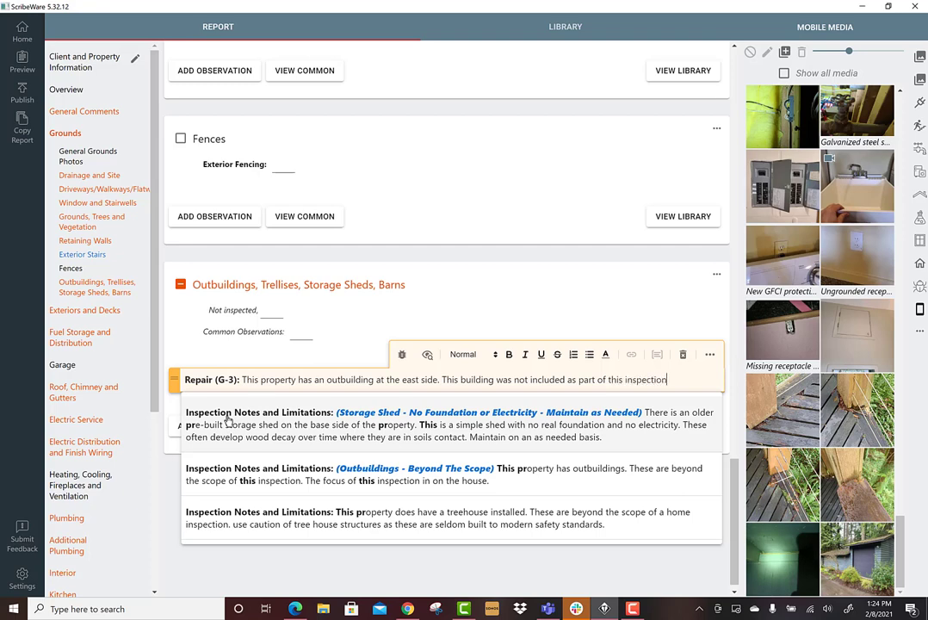
Categorize the outbuilding observation as Inspection Notes and Limitations and attach the photo of the blue outbuilding to it.
{"action": "left_click", "coordinate": [175, 379]}
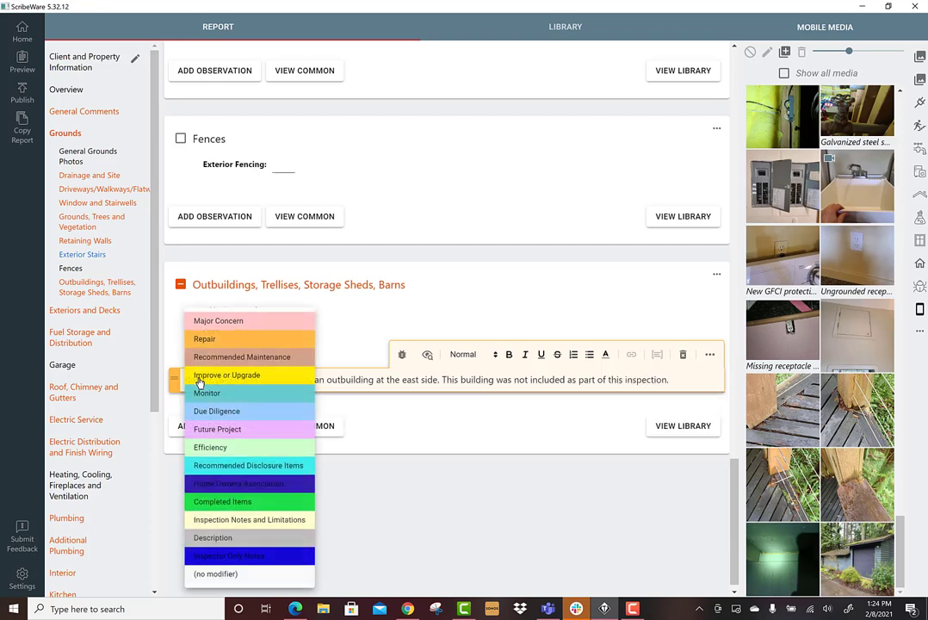
{"action": "left_click", "coordinate": [240, 520]}
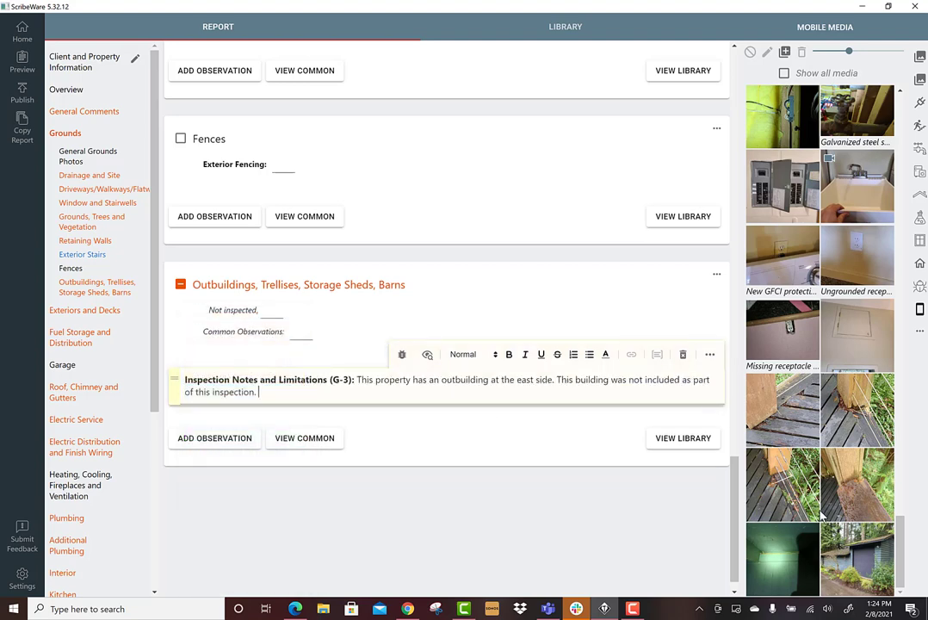
{"action": "left_click_drag", "start_coordinate": [833, 528], "coordinate": [497, 417]}
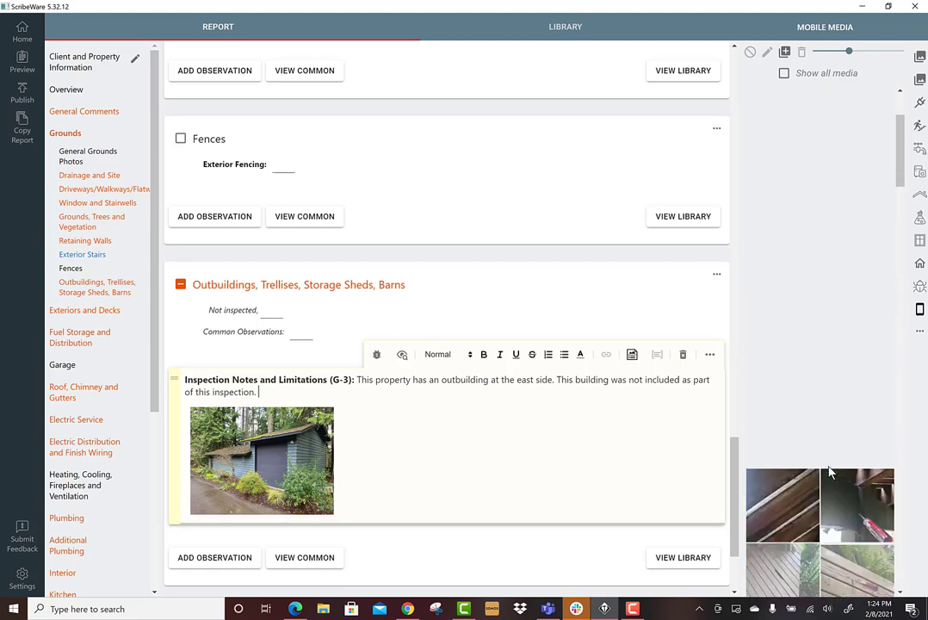
Set Exterior Fencing in the Fences section to "Partial fencing noted".
{"action": "scroll", "coordinate": [818, 327], "scroll_direction": "up", "scroll_amount": 10}
{"action": "scroll", "coordinate": [357, 271], "scroll_direction": "up", "scroll_amount": 3}
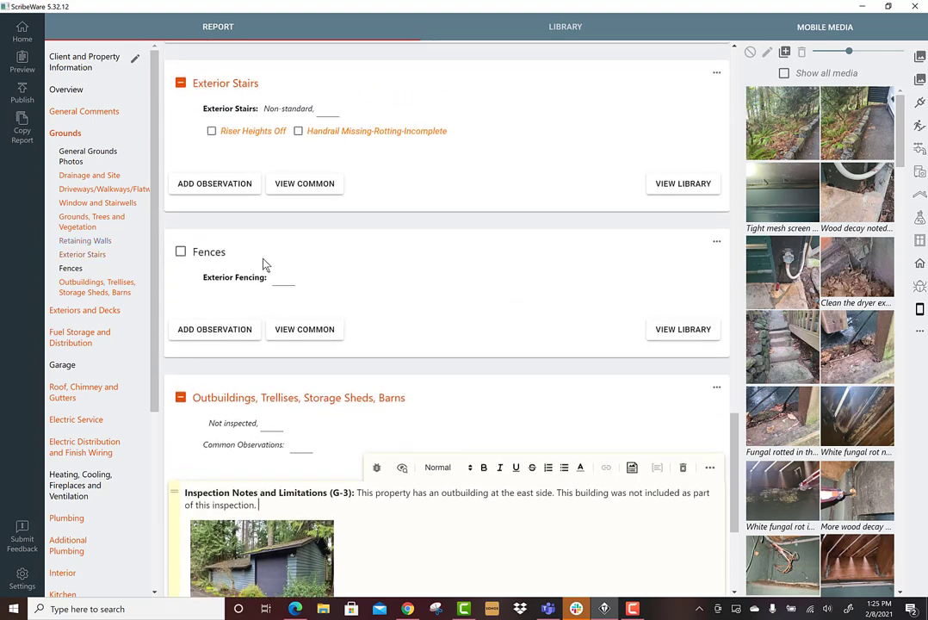
{"action": "left_click", "coordinate": [283, 283]}
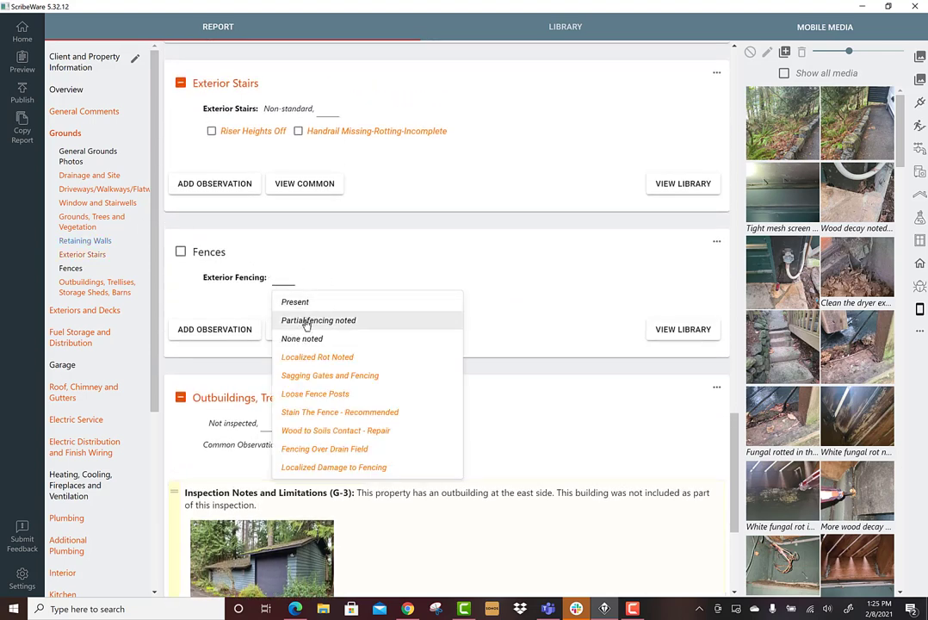
{"action": "left_click", "coordinate": [310, 319]}
Add the common observation "Bulk Head - Beyond The Scope" to Retaining Walls and attach the six photos of the waterfront stairs, dock and wood retaining wall.
{"action": "scroll", "coordinate": [517, 290], "scroll_direction": "up", "scroll_amount": 3}
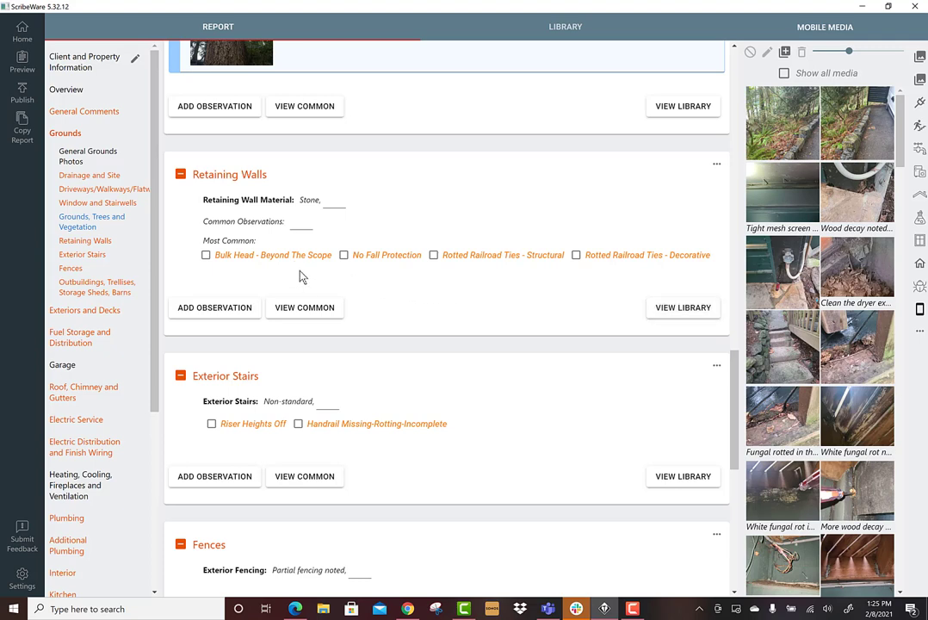
{"action": "left_click", "coordinate": [205, 255]}
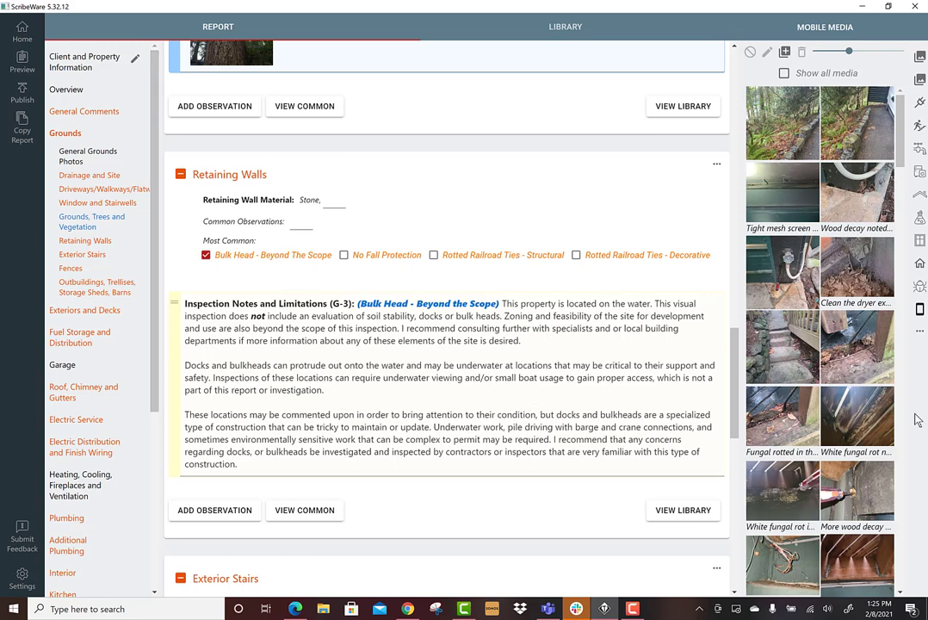
{"action": "scroll", "coordinate": [884, 367], "scroll_direction": "down", "scroll_amount": 10}
{"action": "scroll", "coordinate": [885, 367], "scroll_direction": "down", "scroll_amount": 5}
{"action": "scroll", "coordinate": [892, 406], "scroll_direction": "down", "scroll_amount": 3}
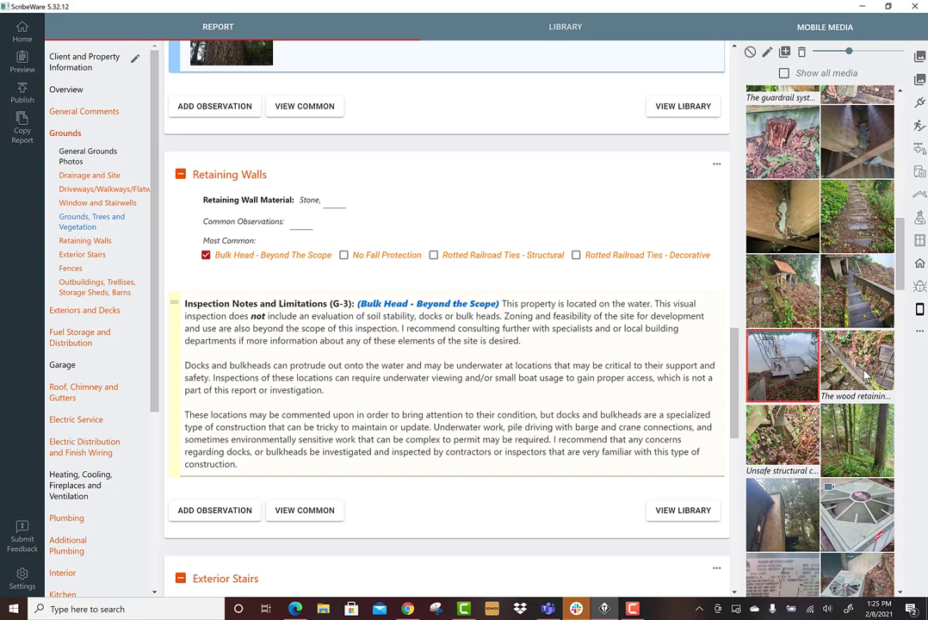
{"action": "left_click", "coordinate": [830, 257], "text": "shift"}
{"action": "left_click", "coordinate": [831, 251], "text": "ctrl"}
{"action": "left_click_drag", "start_coordinate": [790, 441], "coordinate": [460, 334]}
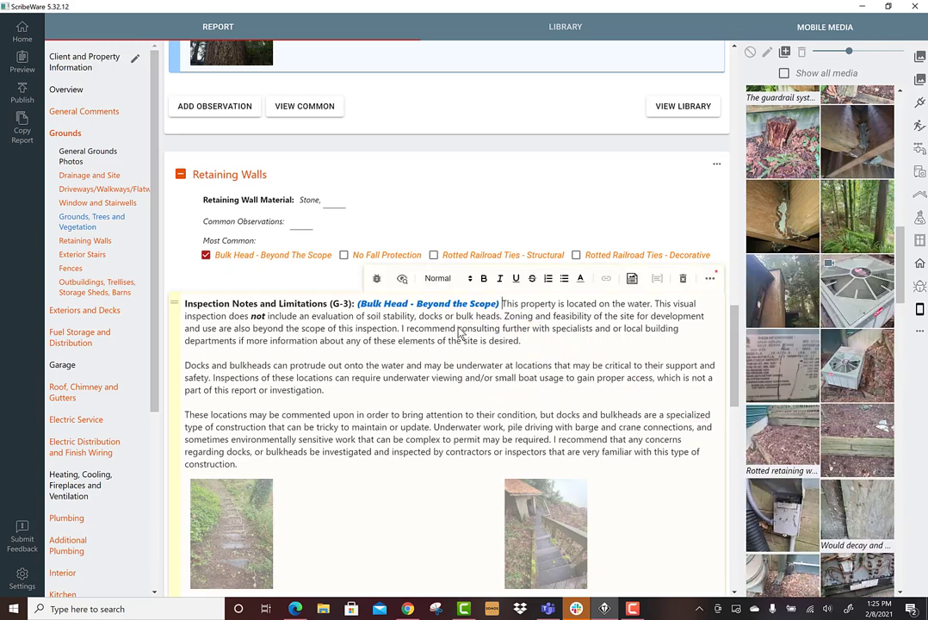
Open the category choices for the "Bulk Head - Beyond the Scope" observation.
{"action": "scroll", "coordinate": [458, 325], "scroll_direction": "down", "scroll_amount": 3}
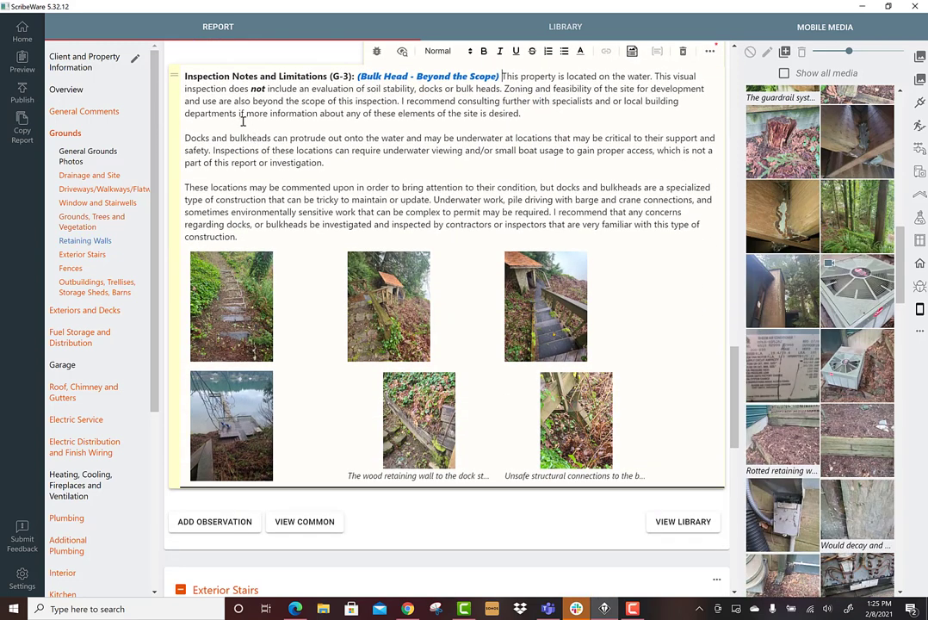
{"action": "left_click", "coordinate": [174, 76]}
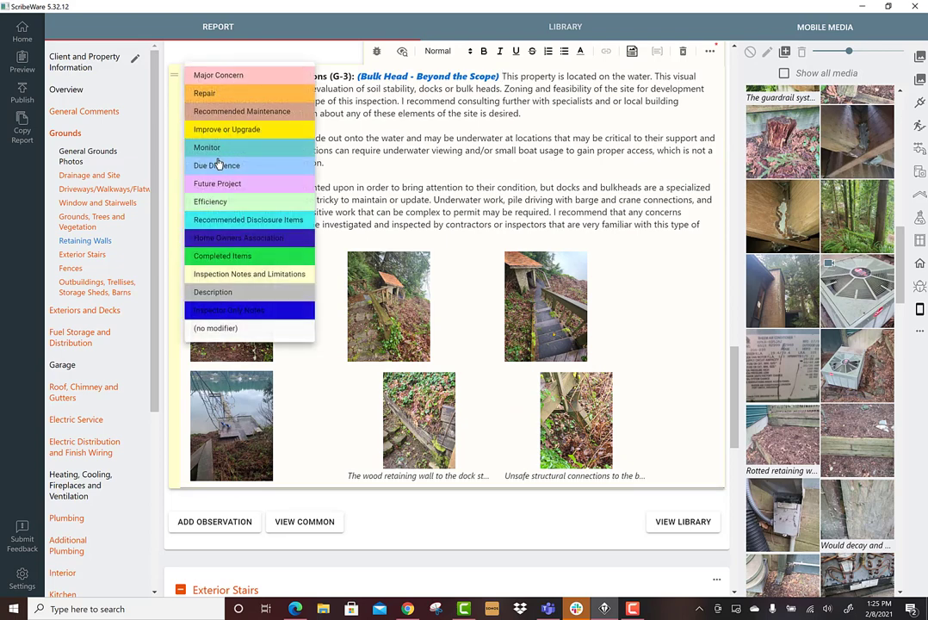